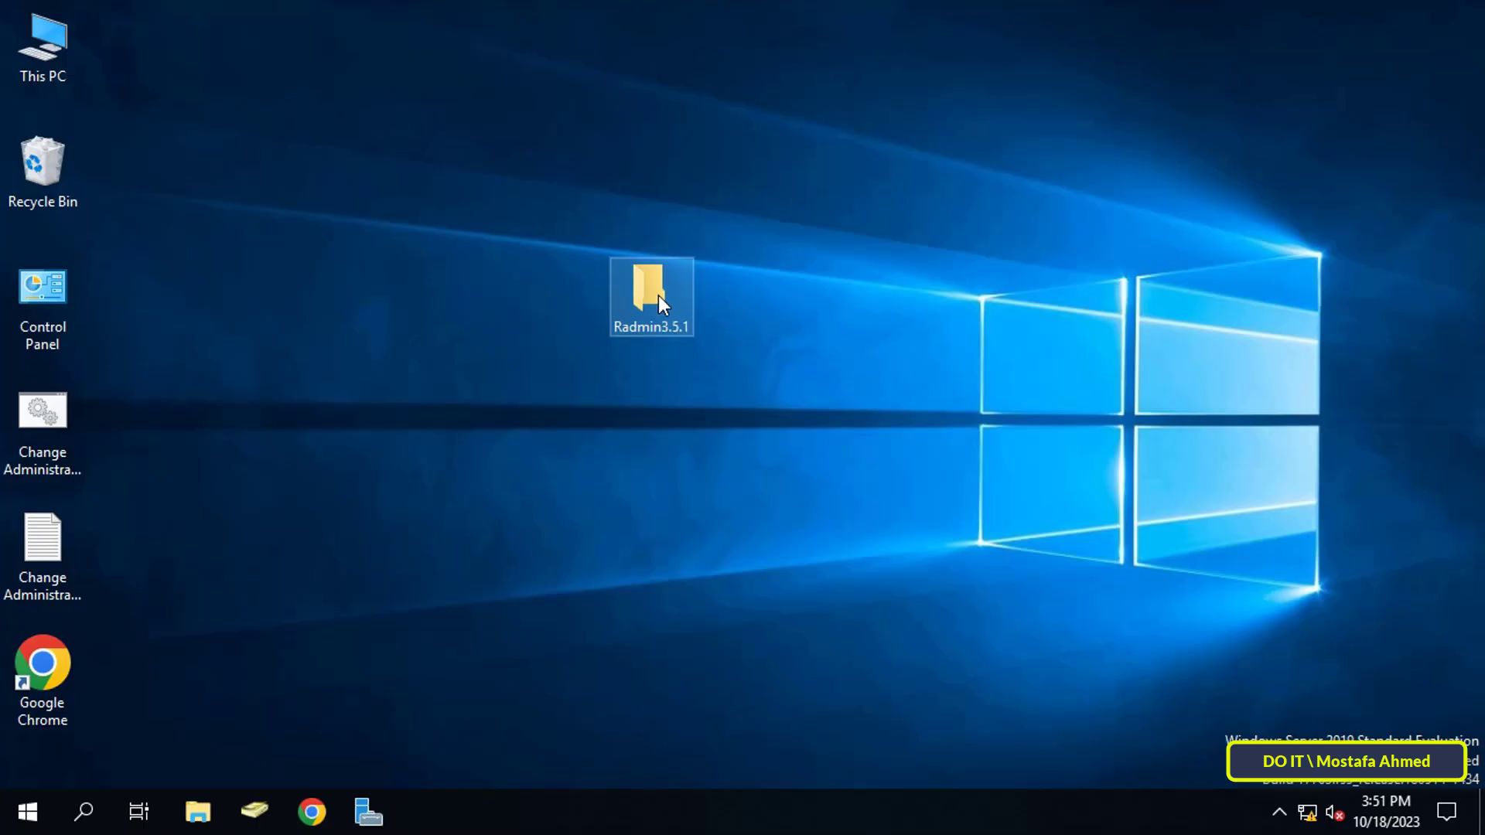
# - Open the Radmin3.5.1 folder and launch the rview35 installer package
pyautogui.doubleClick(657, 297)
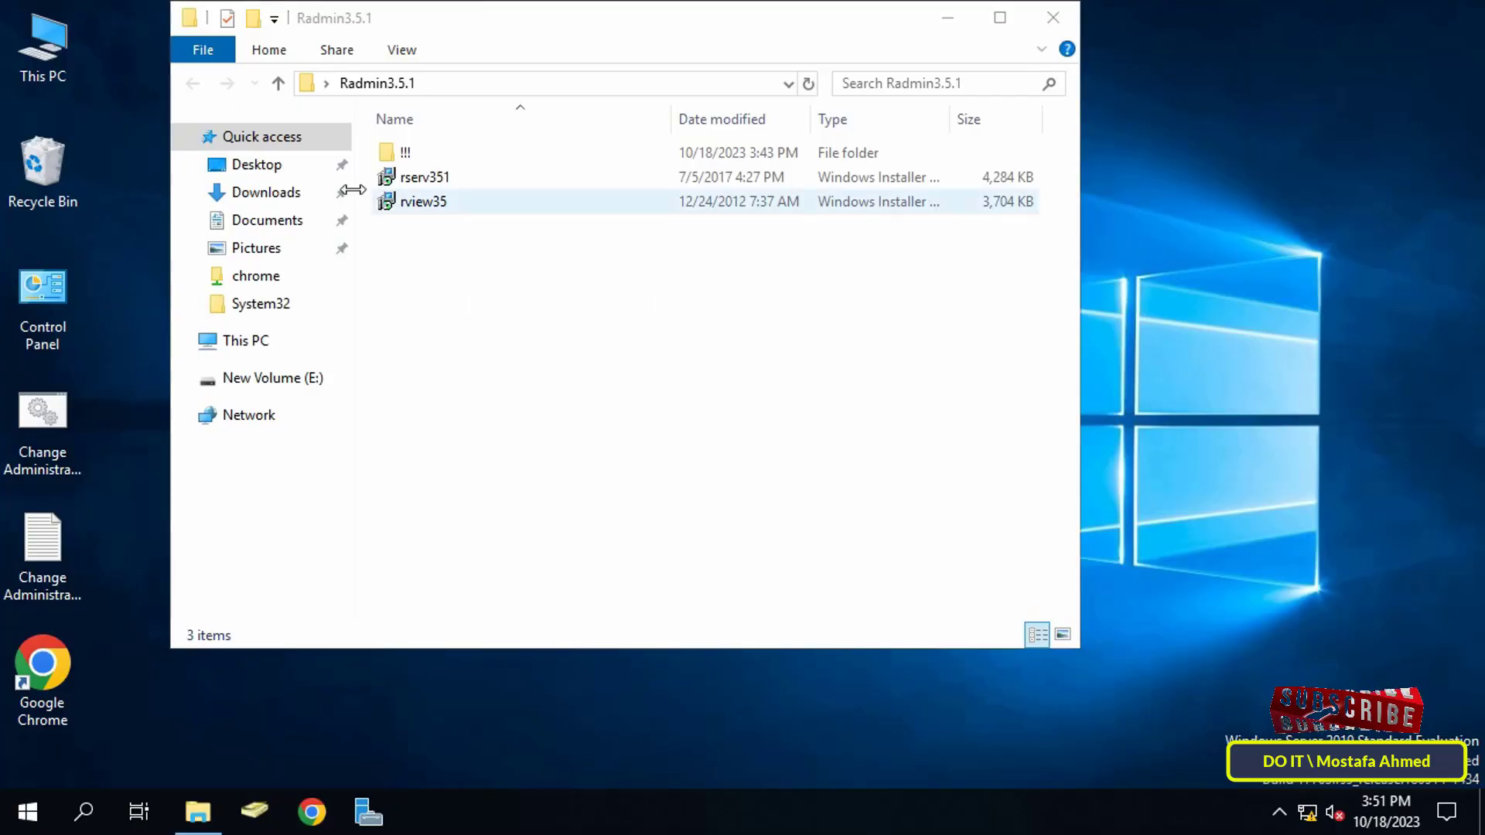
pyautogui.click(415, 207)
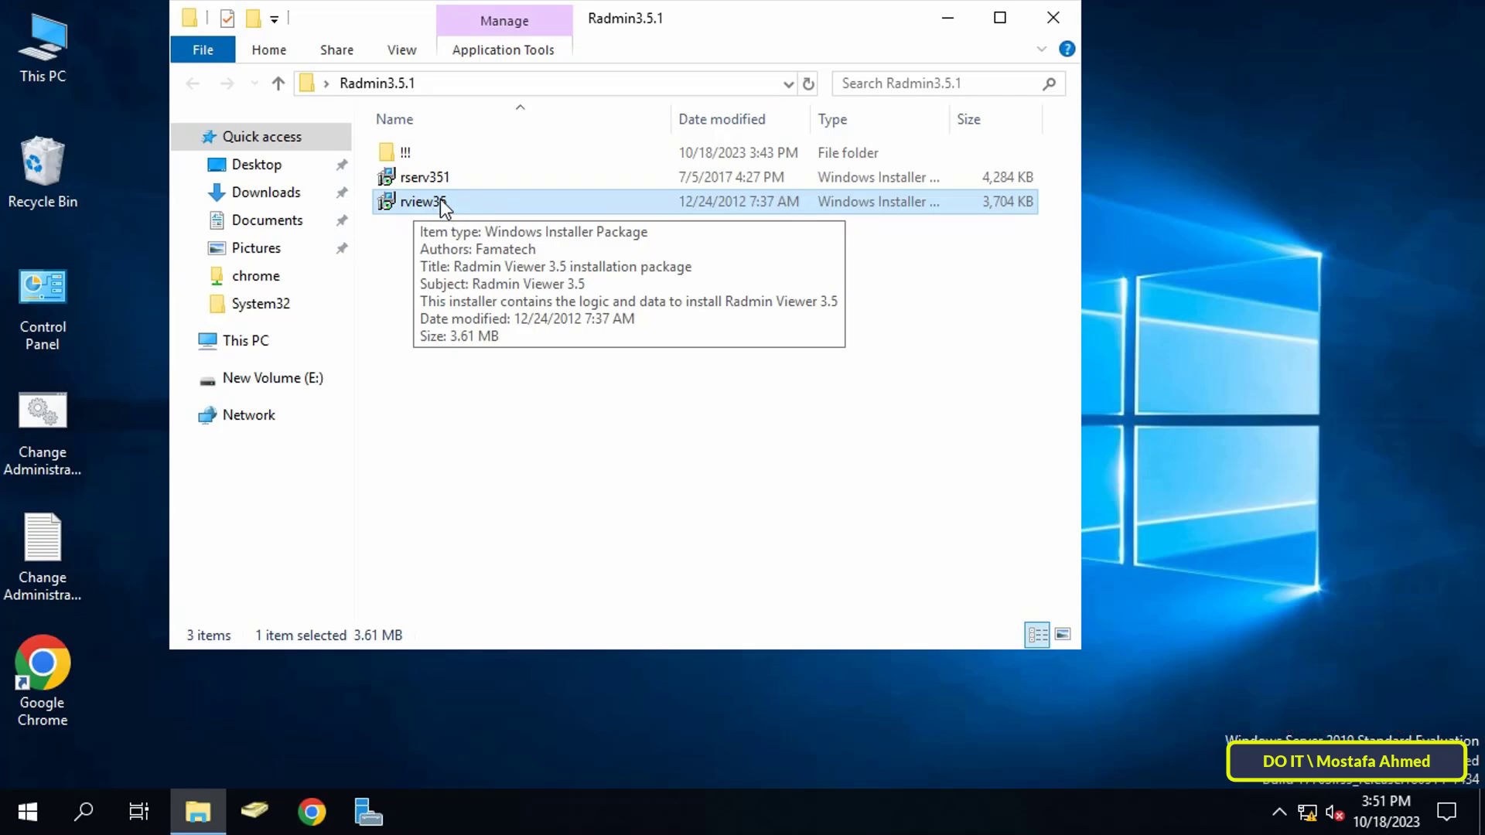
pyautogui.doubleClick(424, 202)
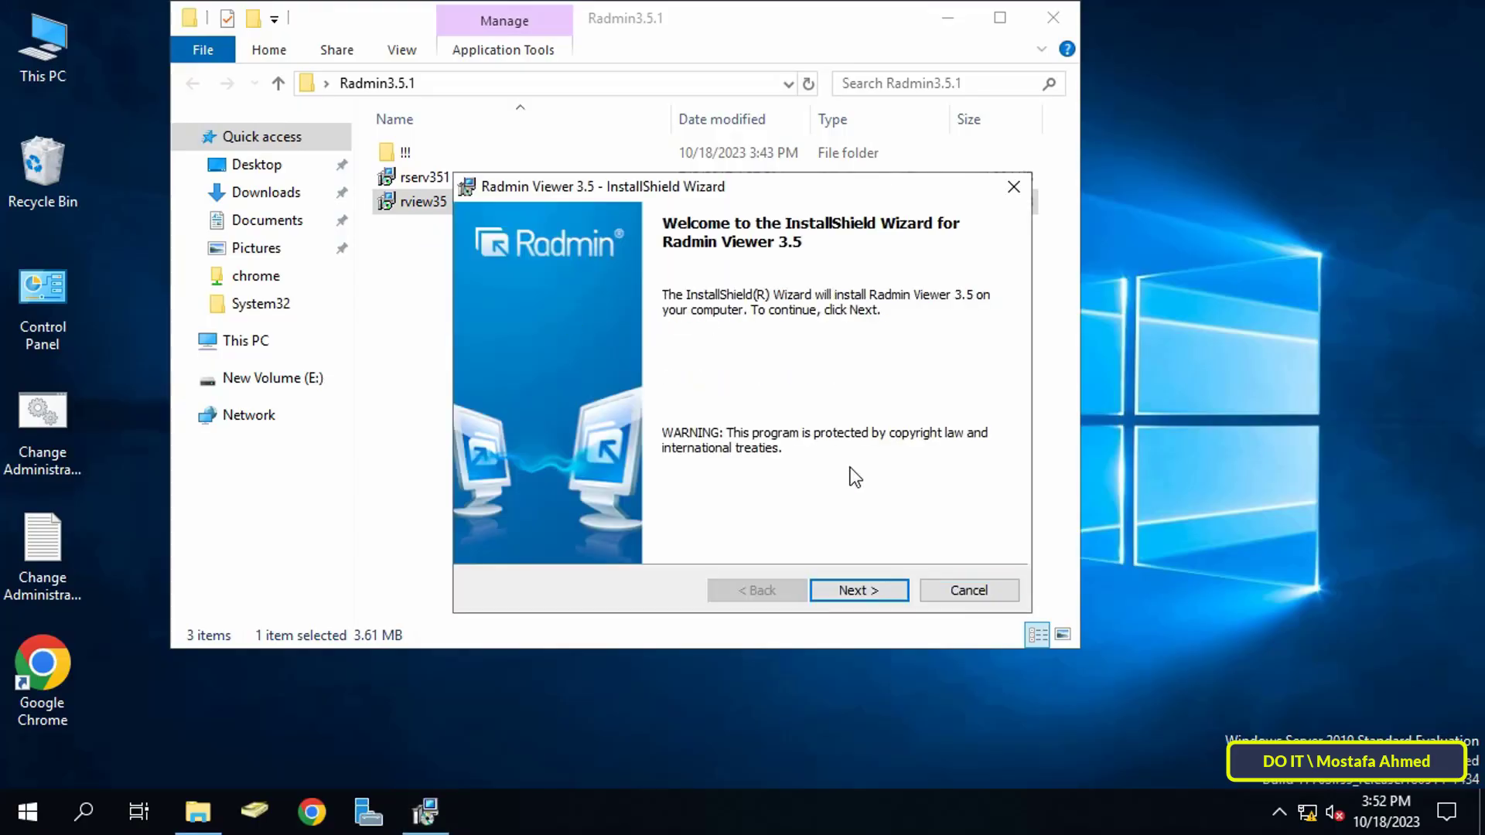
# - Install Radmin Viewer 3.5 with licence accepted, only for the admin account
pyautogui.click(857, 592)
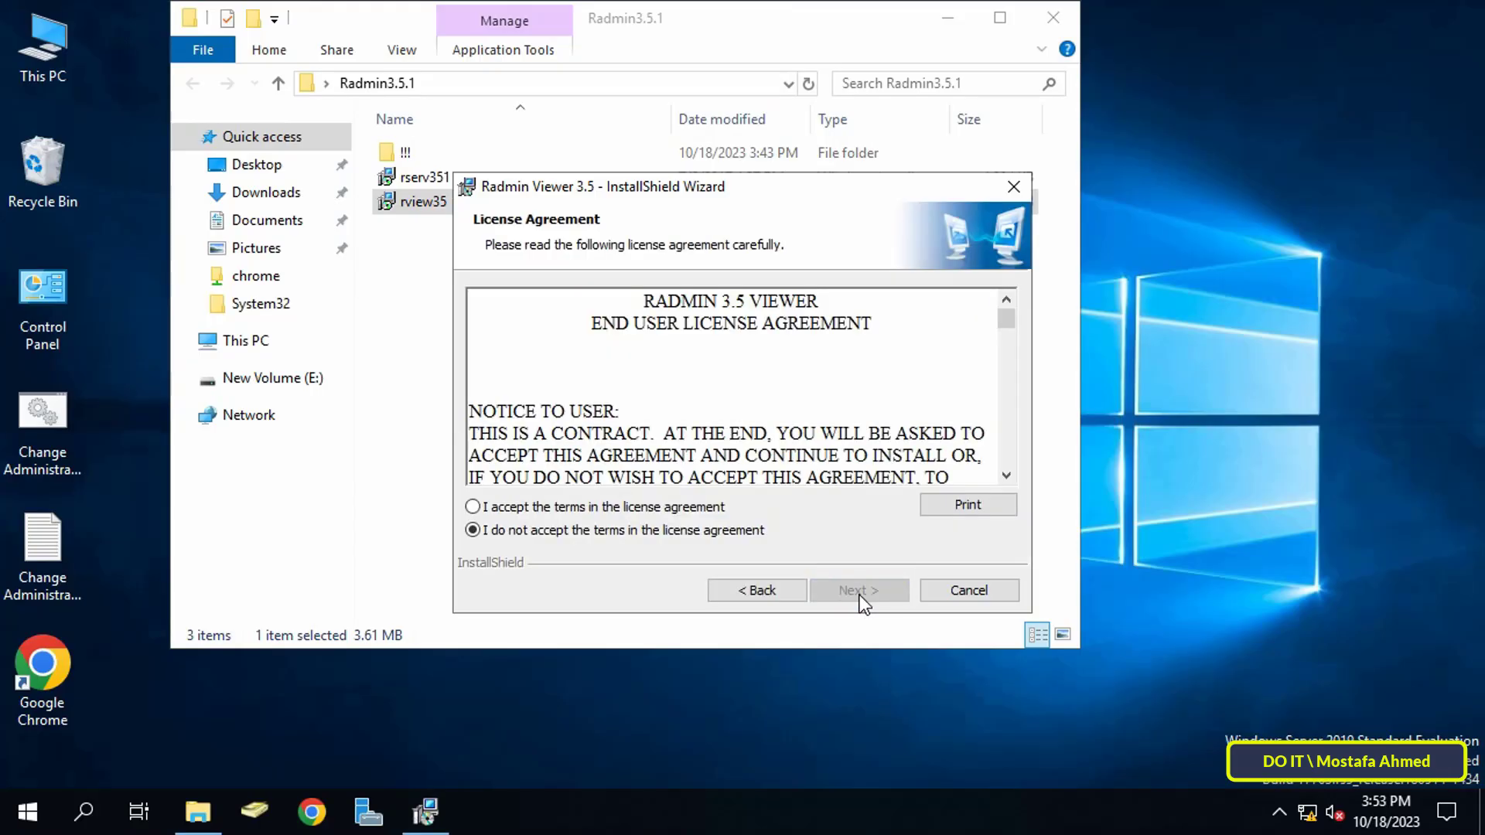
pyautogui.click(672, 512)
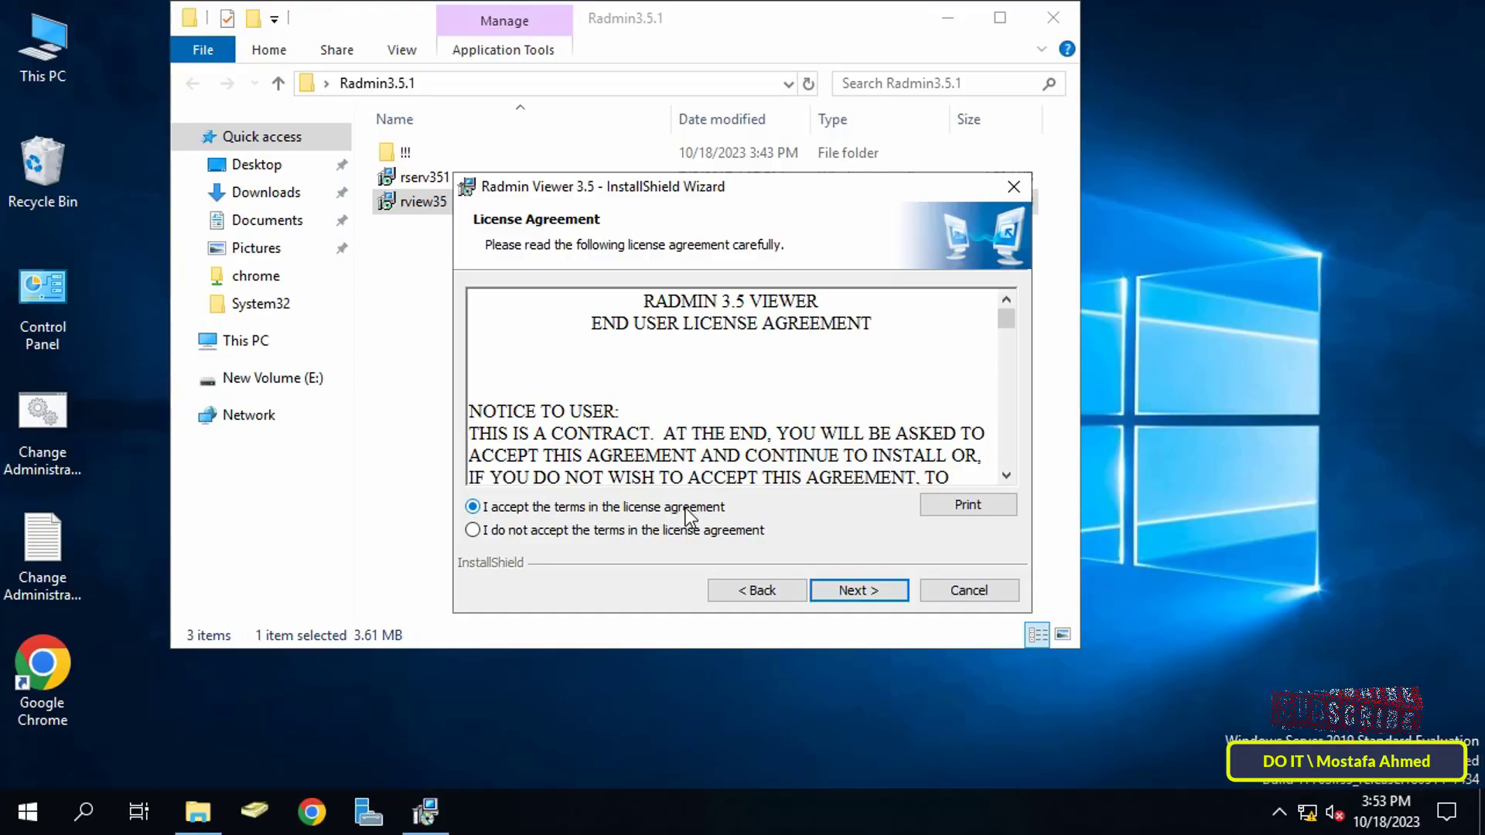
pyautogui.click(851, 591)
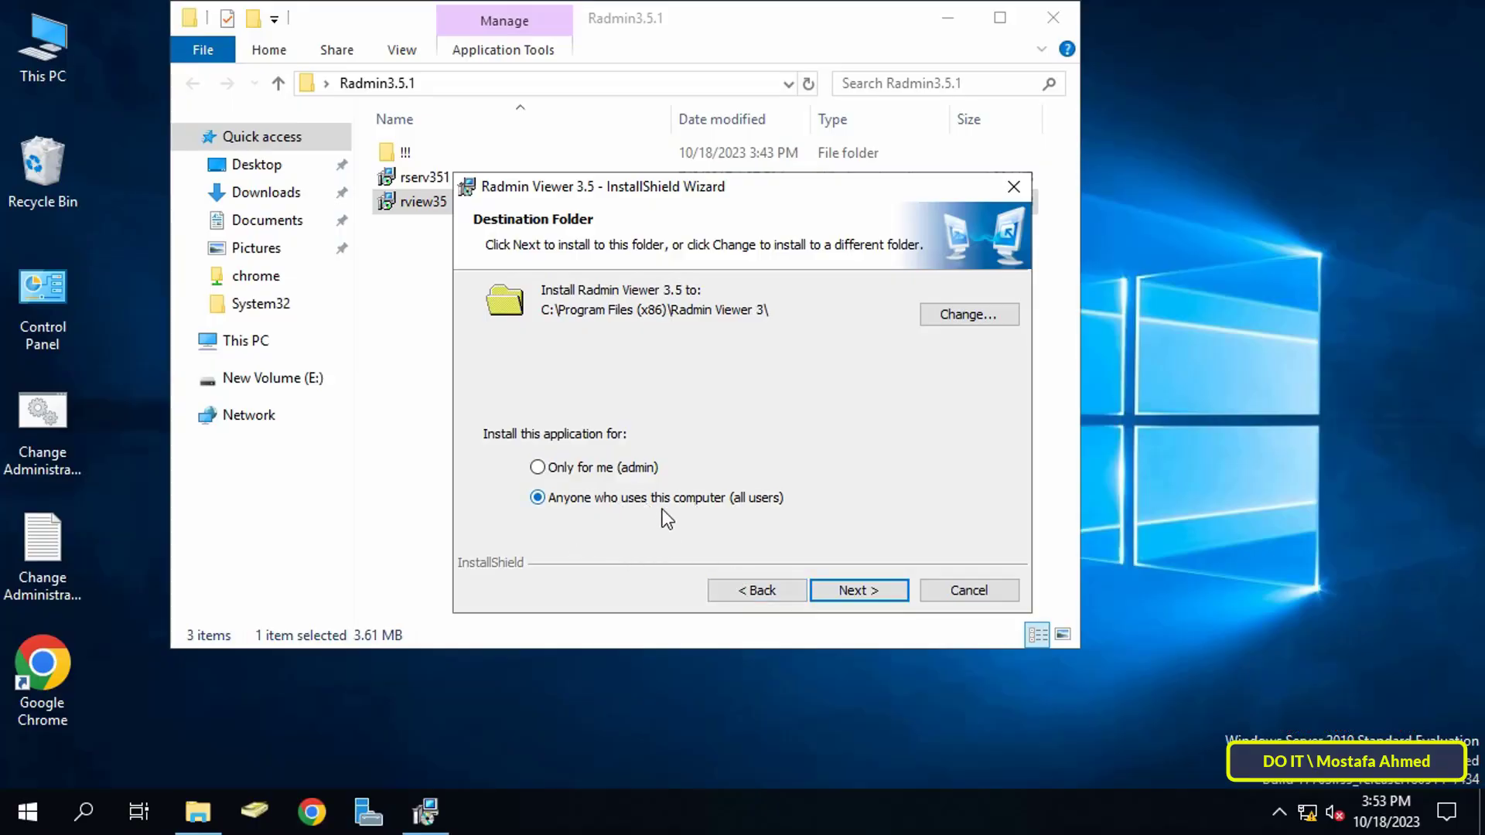
pyautogui.click(591, 468)
pyautogui.click(861, 596)
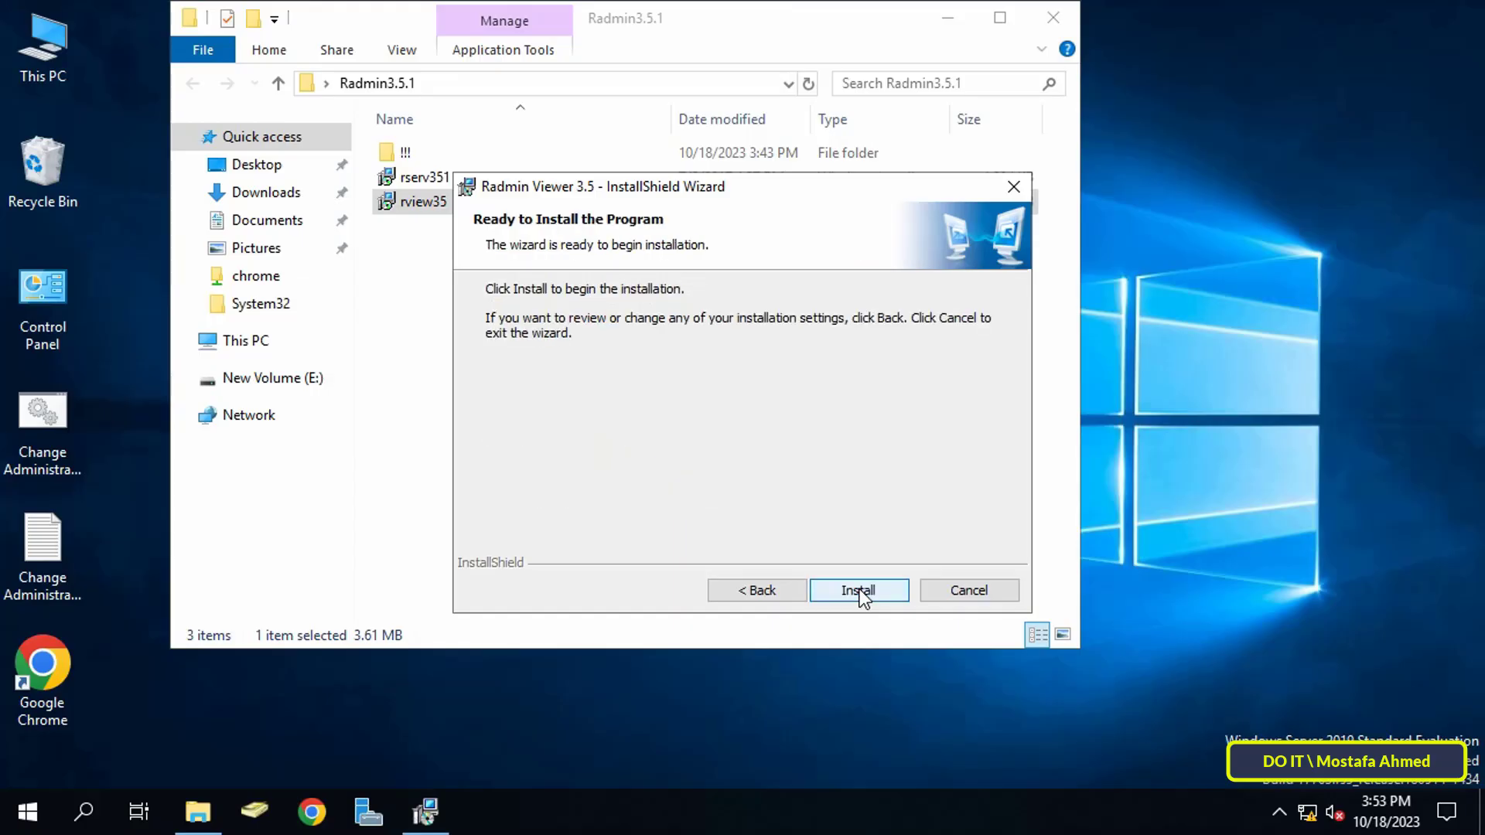
pyautogui.click(859, 592)
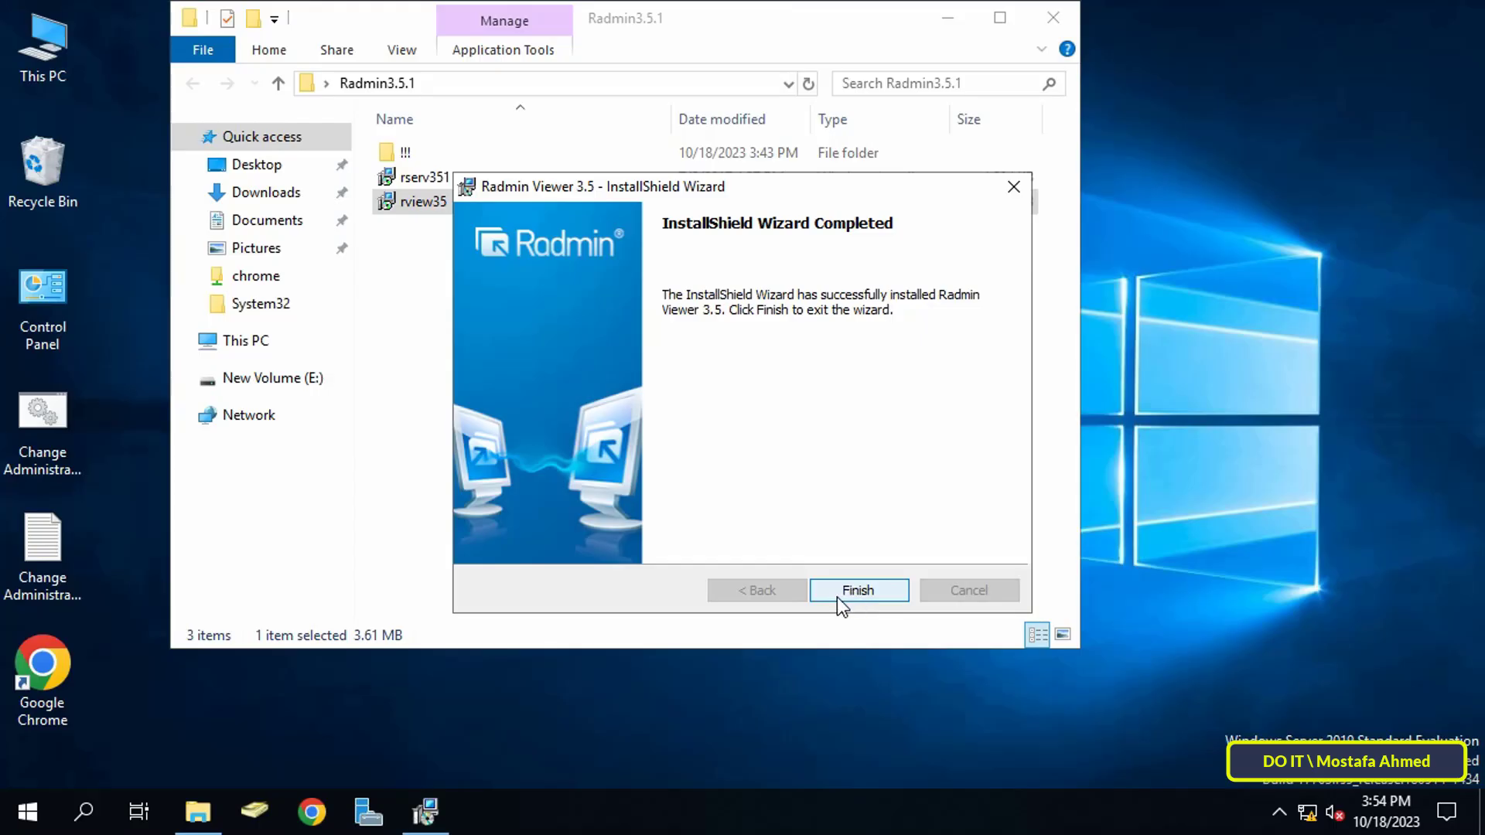
pyautogui.click(857, 590)
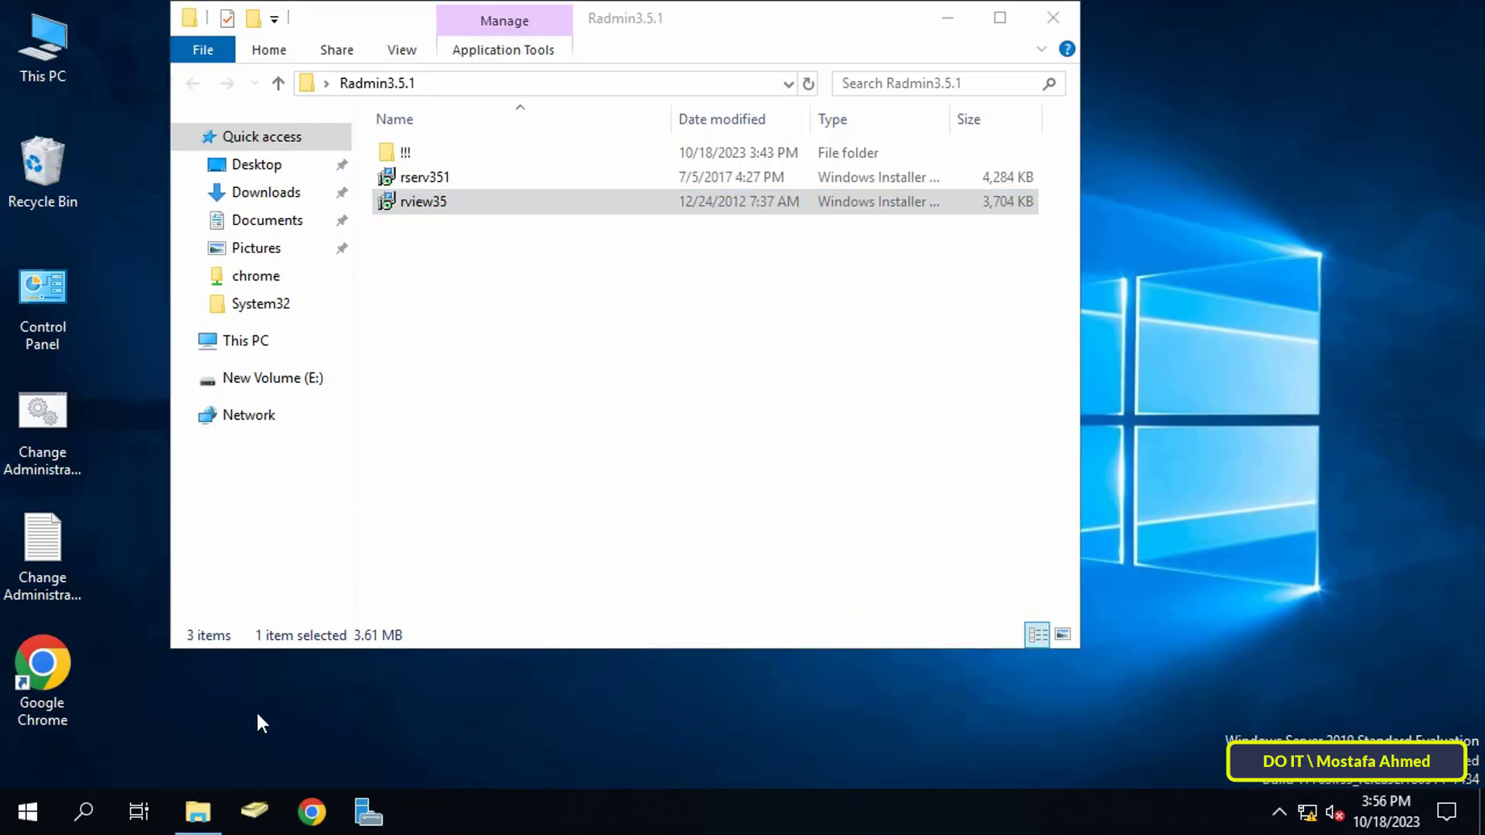
# - Search Windows for 'radmin' and launch Radmin Viewer 3
pyautogui.click(85, 809)
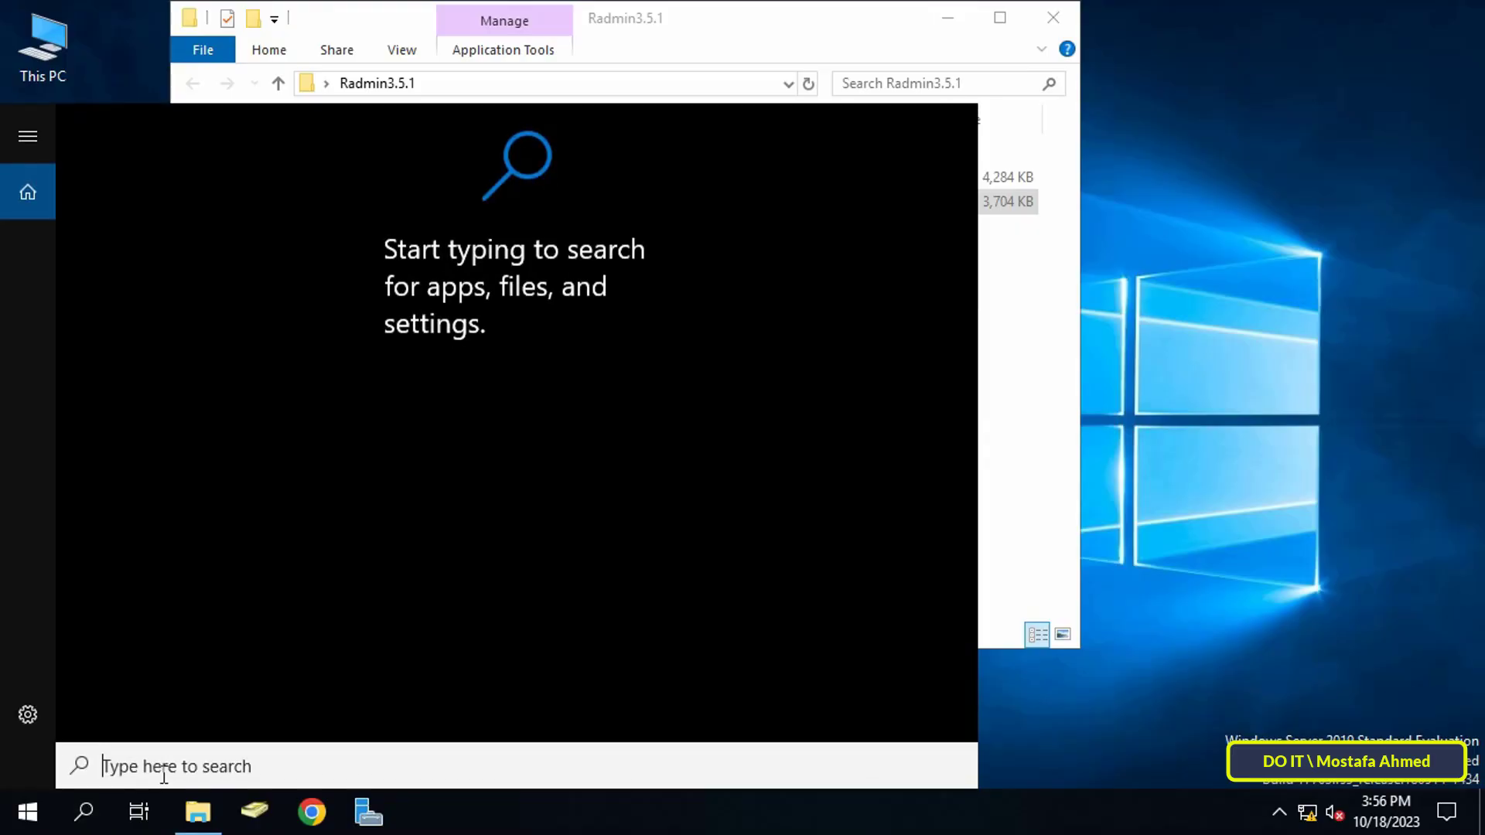
pyautogui.write('ra')
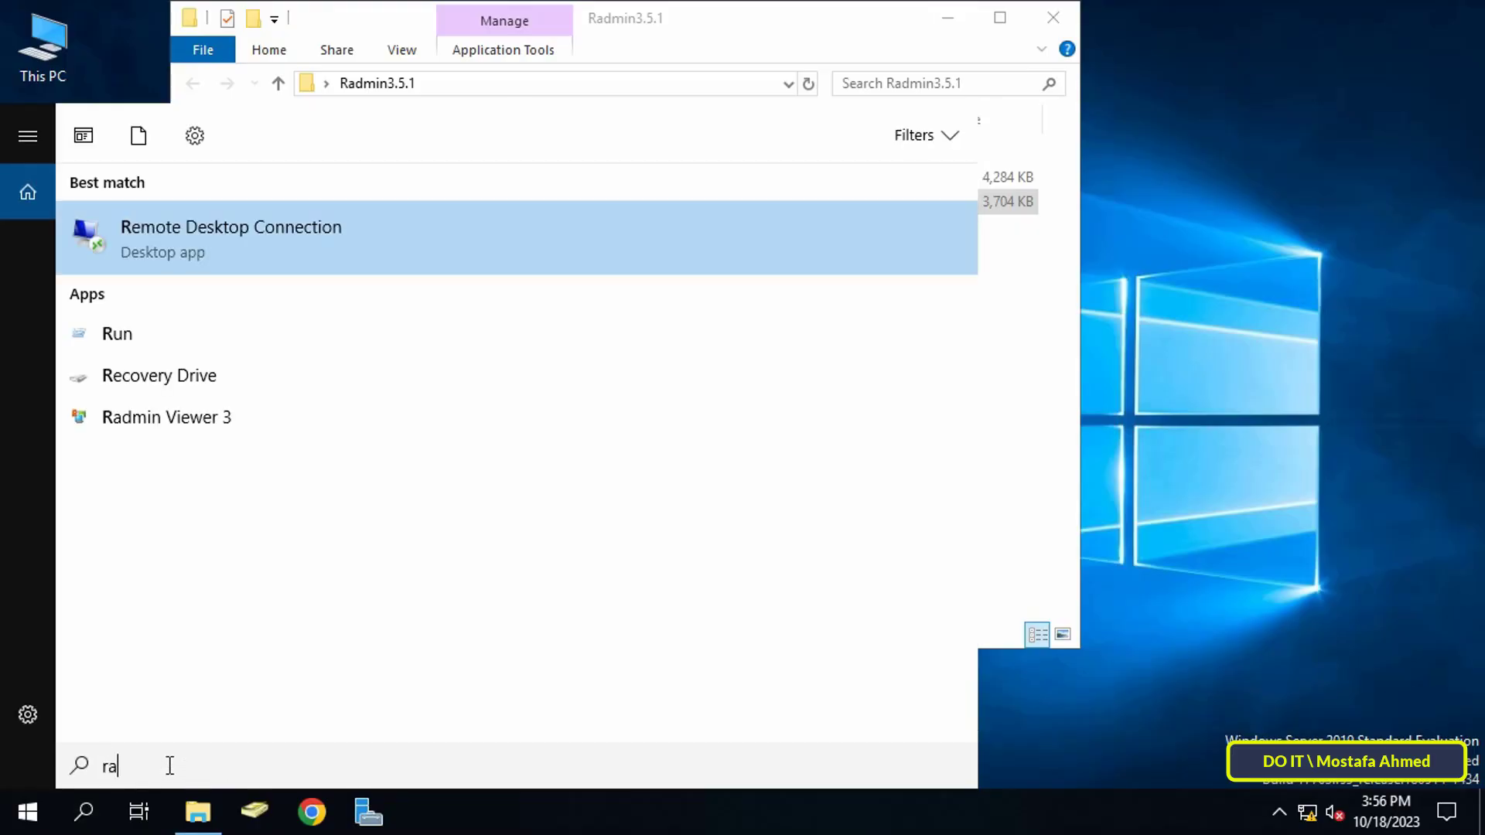
pyautogui.write('dmin')
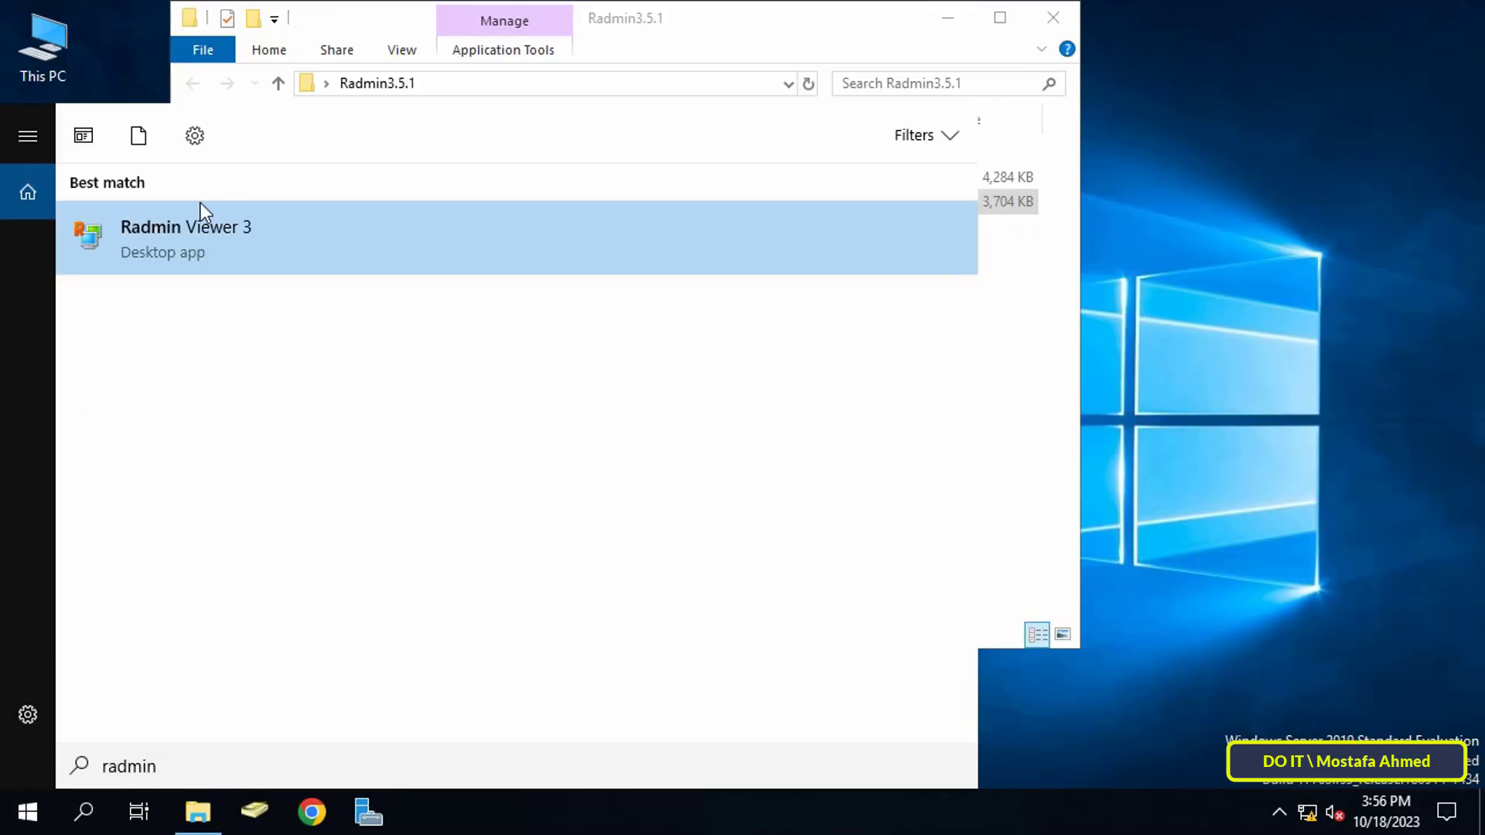
pyautogui.click(162, 251)
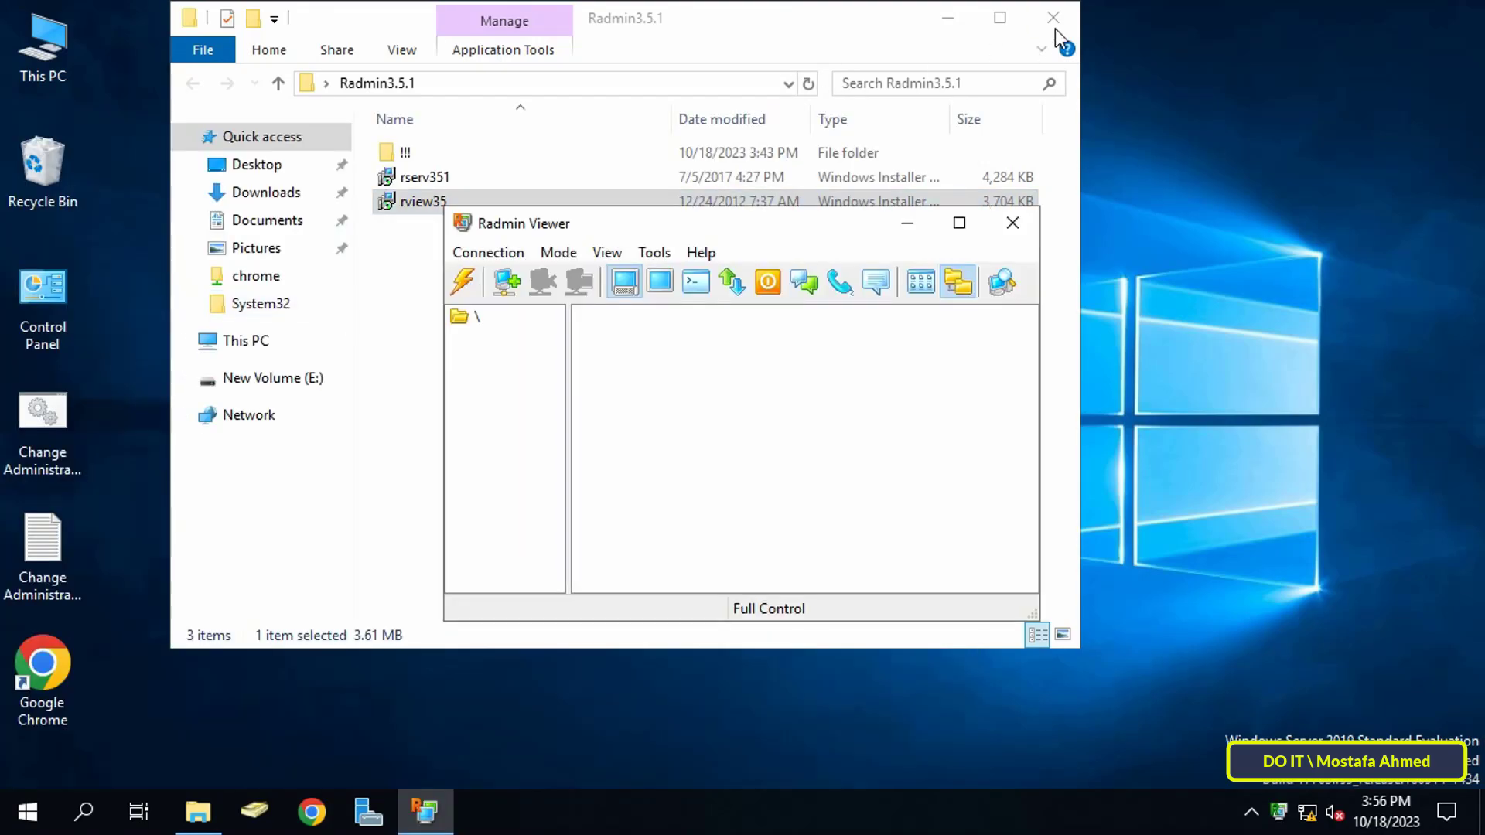
# - Close the Radmin3.5.1 folder window, then reposition and enlarge the Radmin Viewer window
pyautogui.click(1052, 17)
pyautogui.moveTo(790, 235); pyautogui.dragTo(733, 86)
pyautogui.moveTo(978, 466); pyautogui.dragTo(1275, 594)
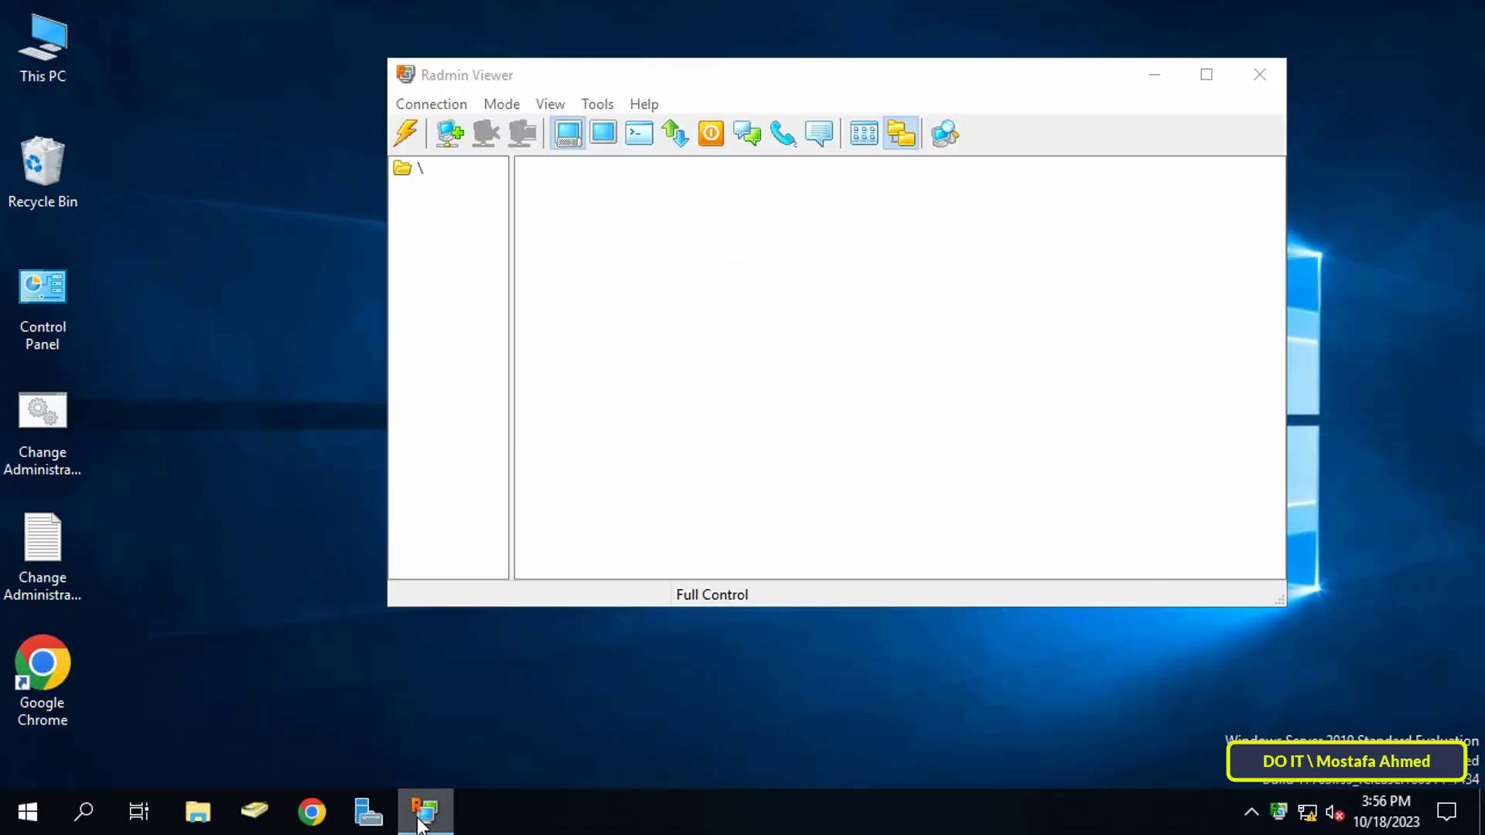
# - Pin Radmin Viewer 3 to the taskbar from its taskbar icon menu
pyautogui.rightClick(419, 823)
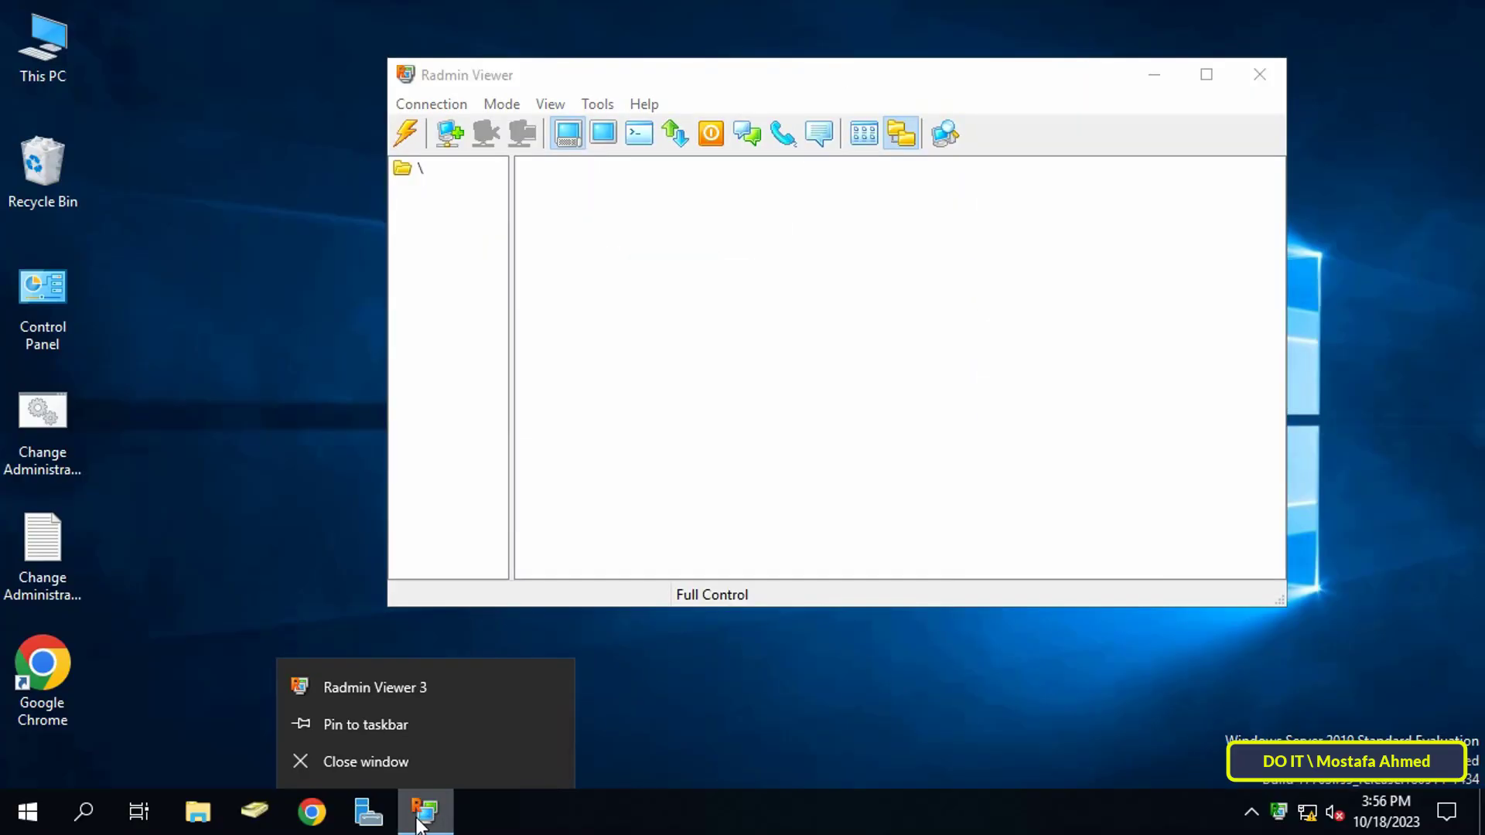
pyautogui.click(402, 725)
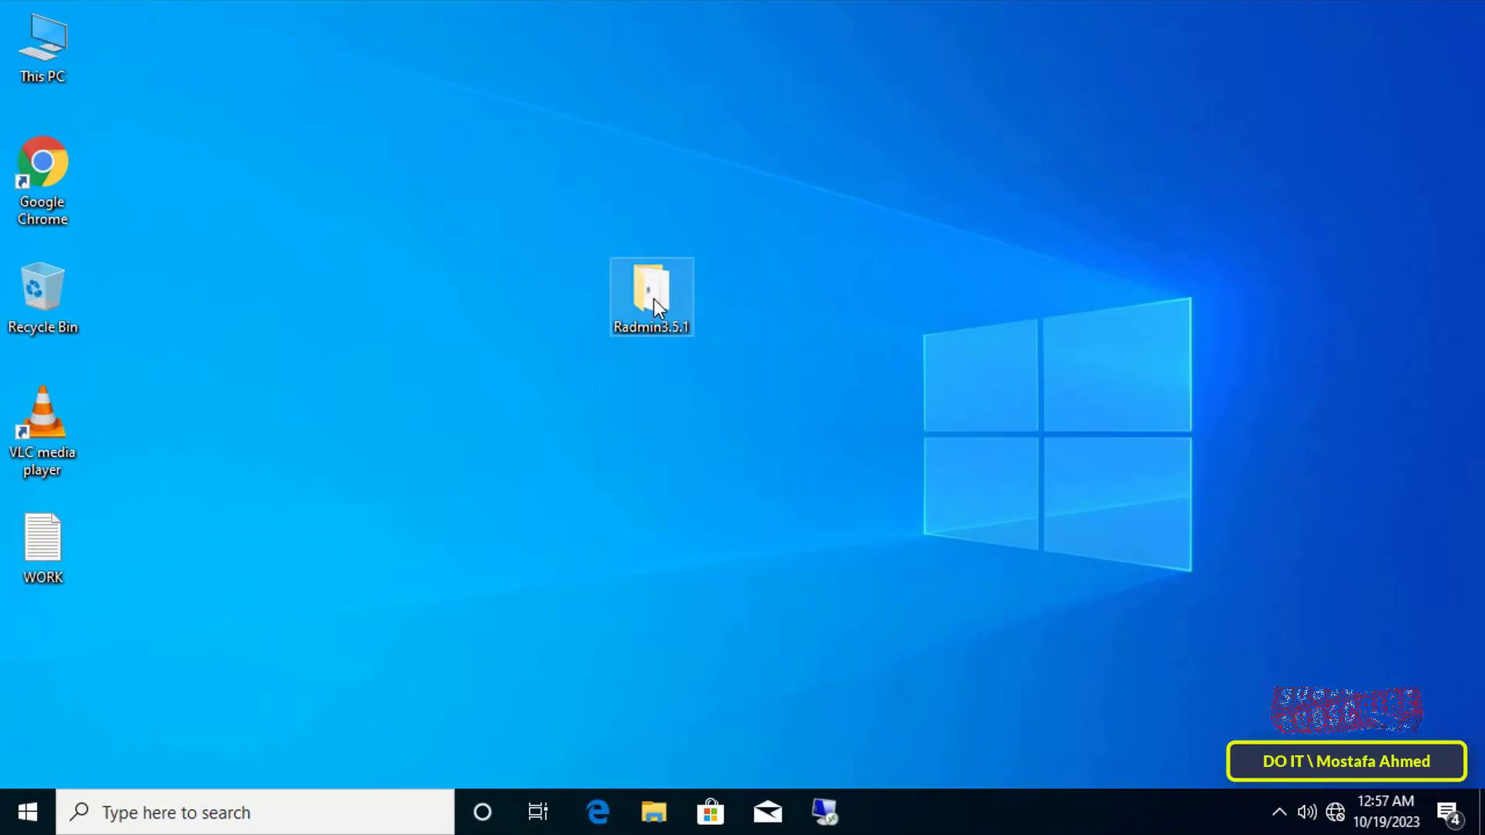
# - On the second machine, open the Radmin3.5.1 folder and select the rserv351 installer
pyautogui.doubleClick(653, 297)
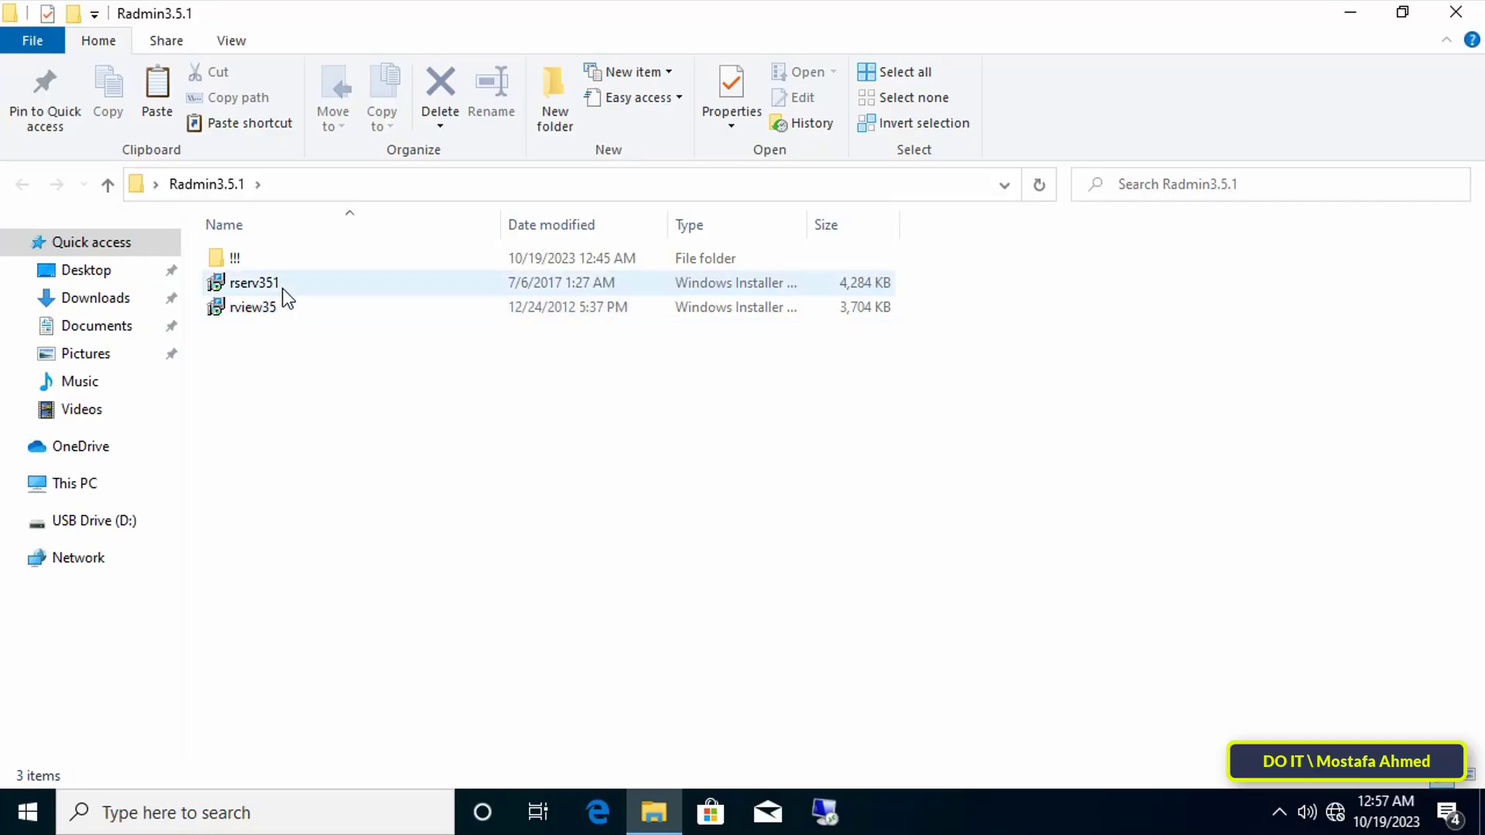
pyautogui.click(278, 286)
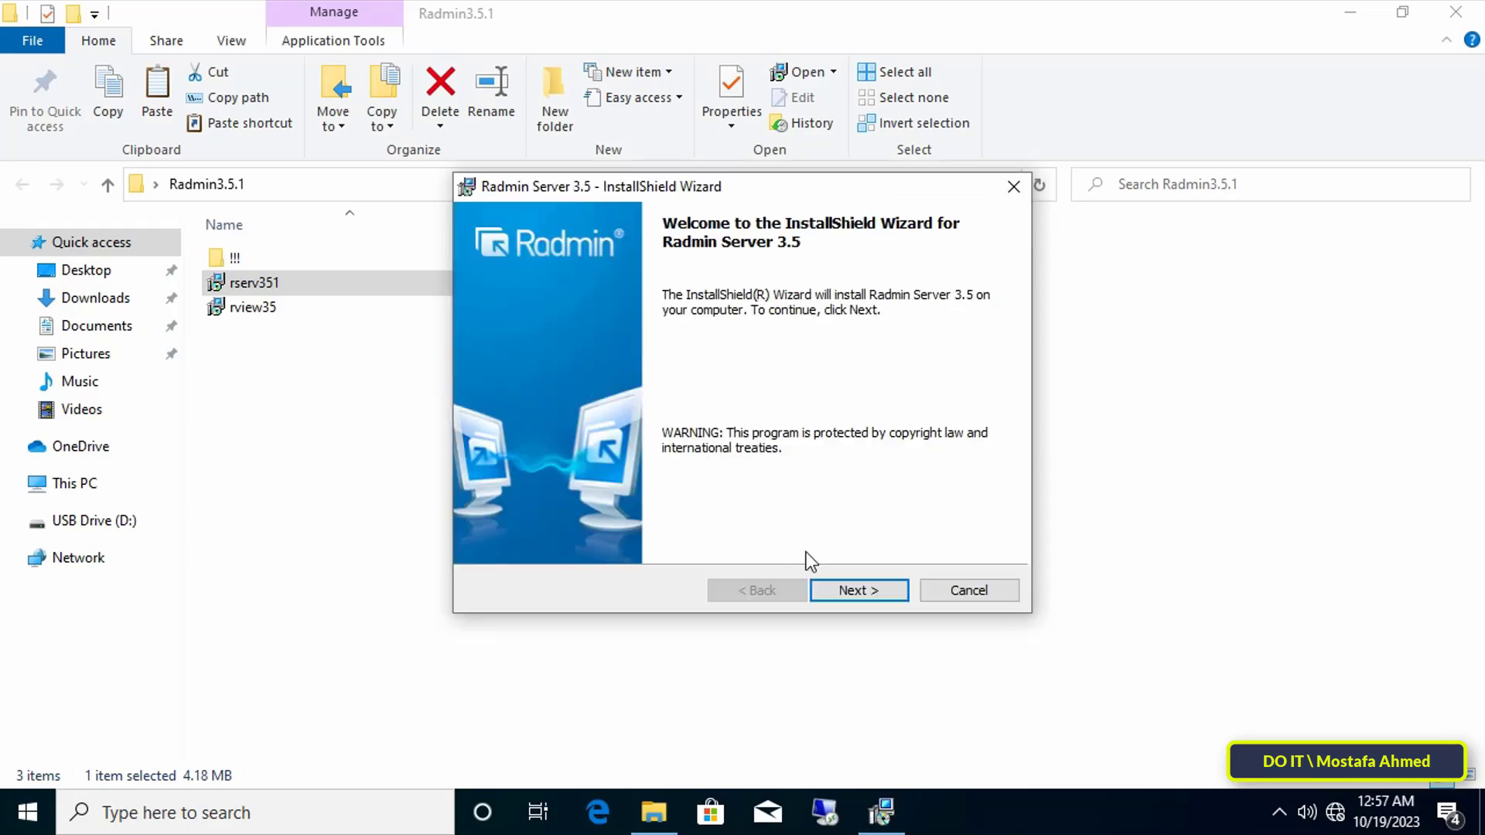
# - Accept the licence terms and start installing Radmin Server 3.5
pyautogui.click(860, 591)
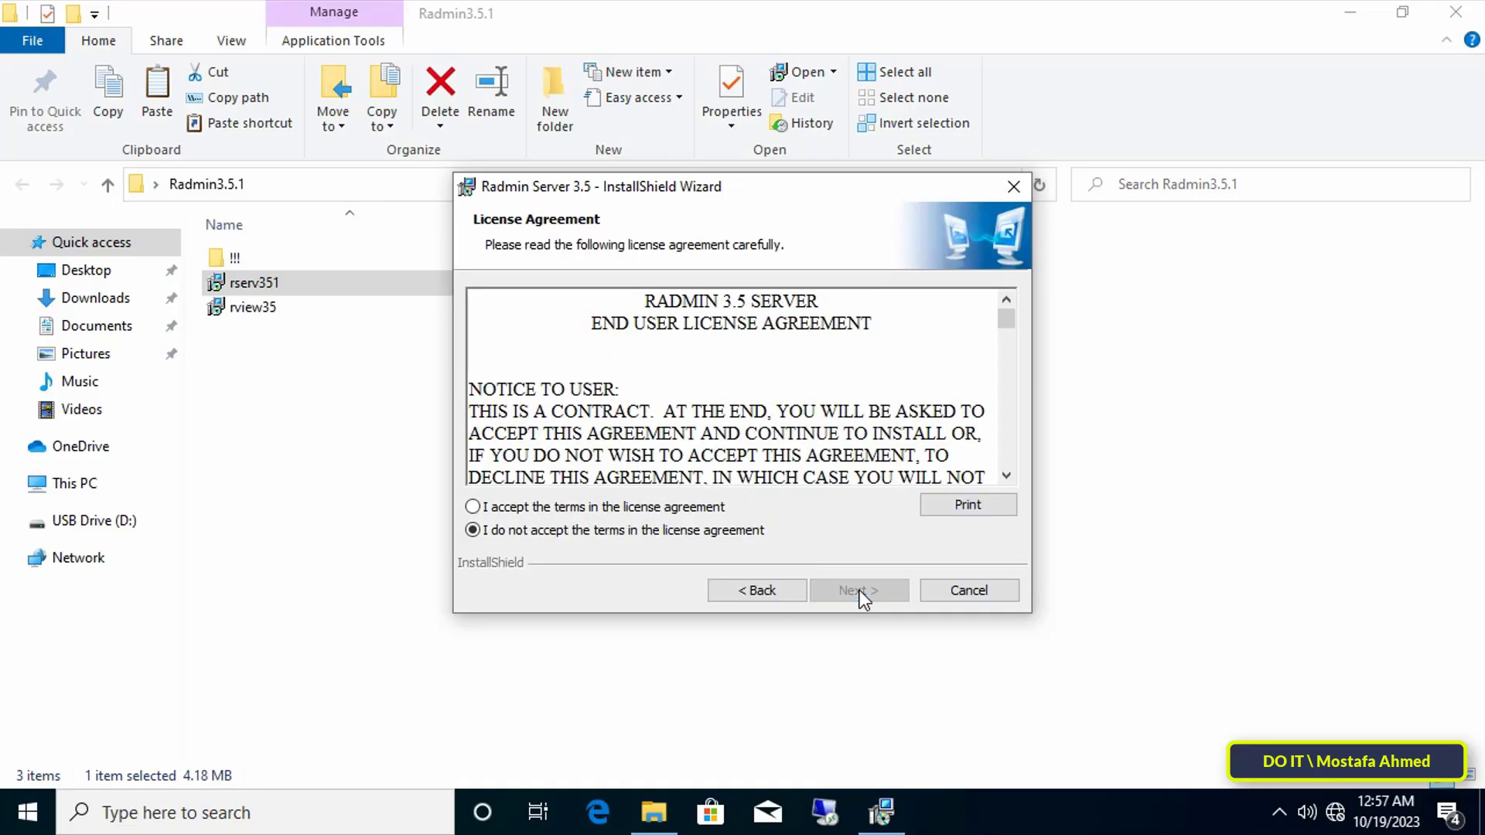
pyautogui.click(692, 511)
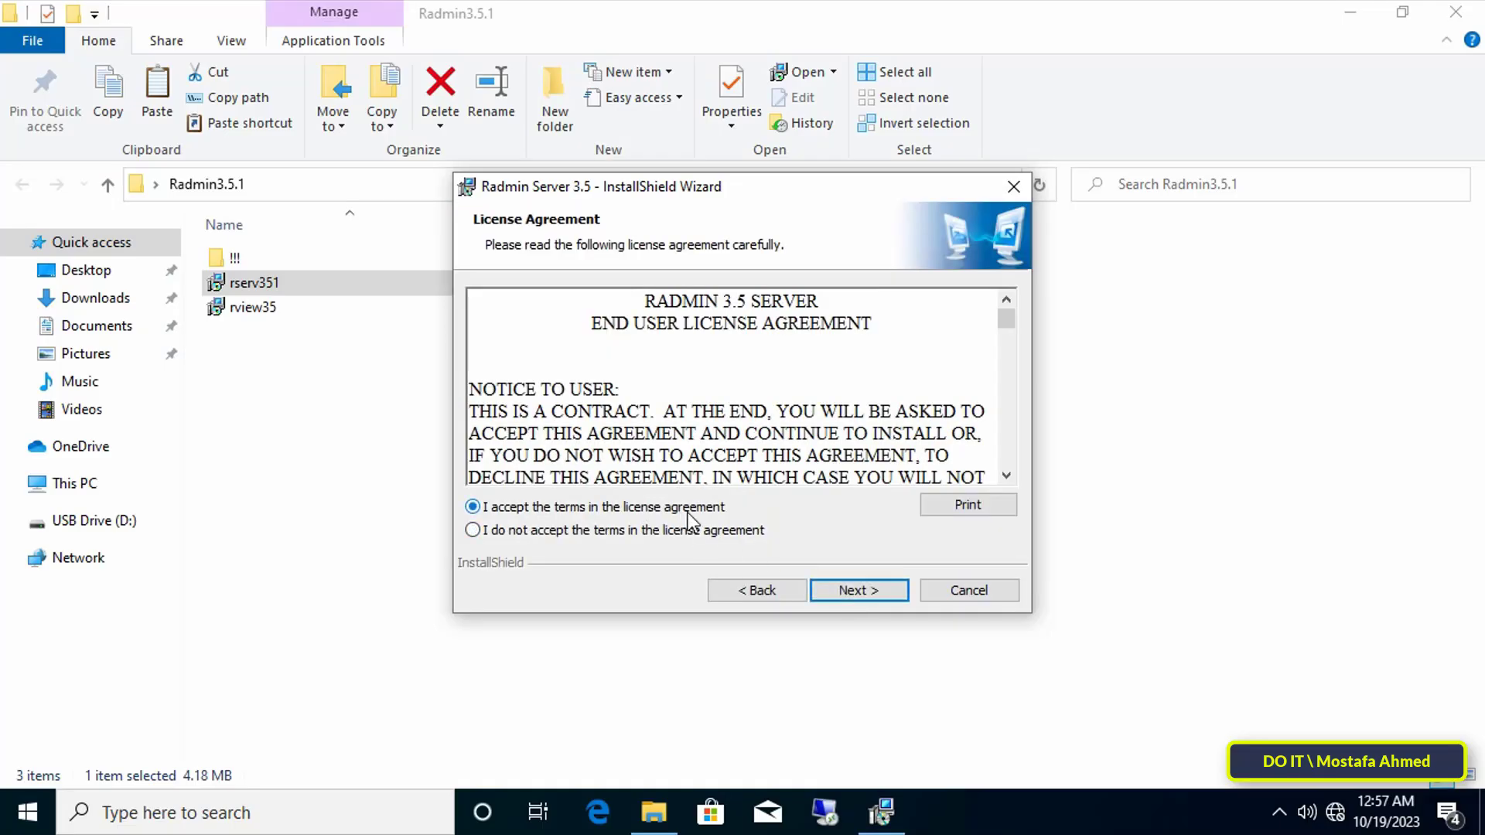
pyautogui.click(894, 592)
pyautogui.click(881, 589)
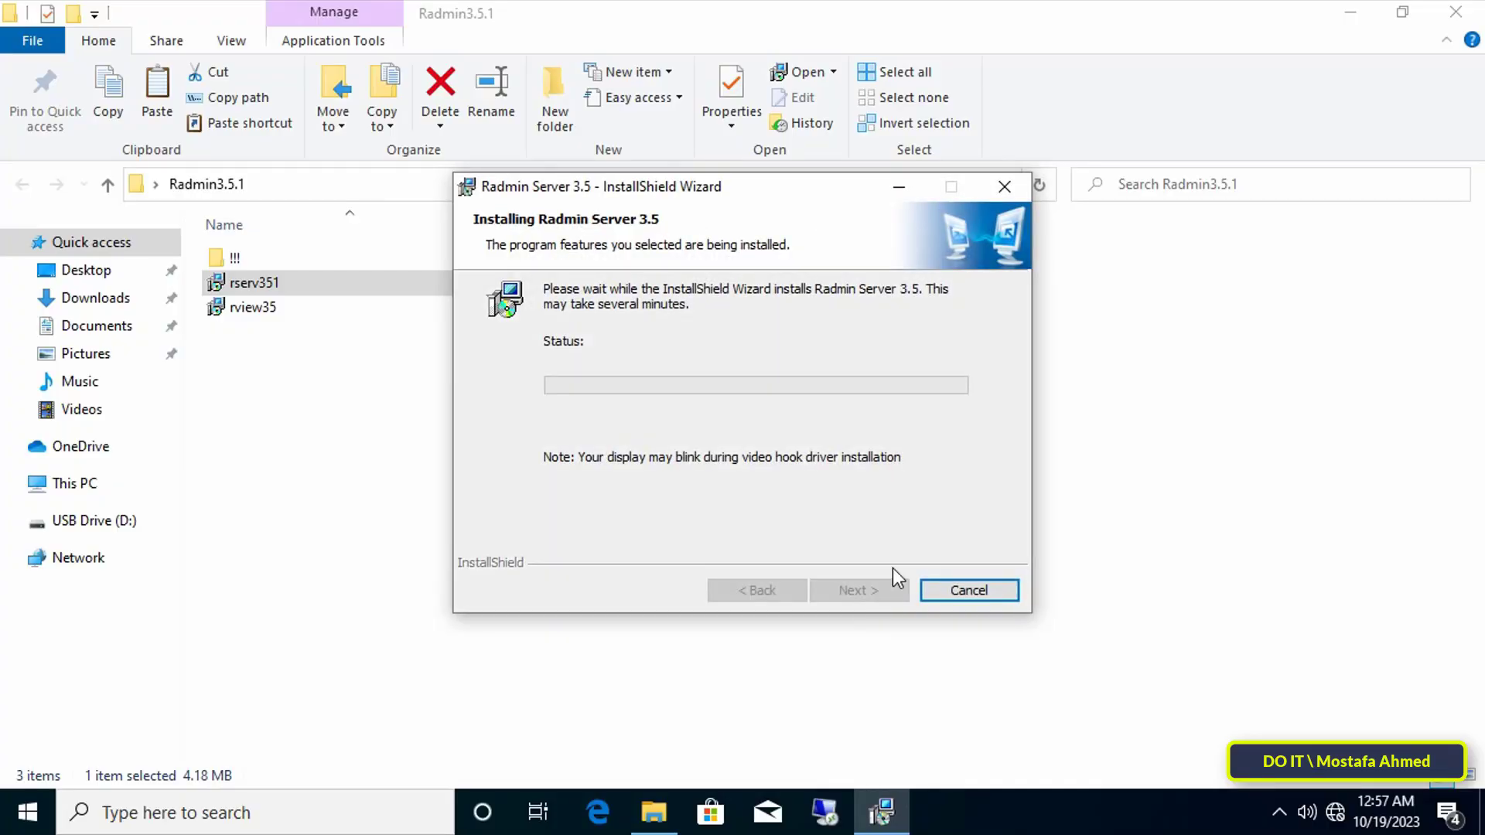
# - Authorize the installation with the administrator user name and password
pyautogui.write('admin')
pyautogui.press('Tab')
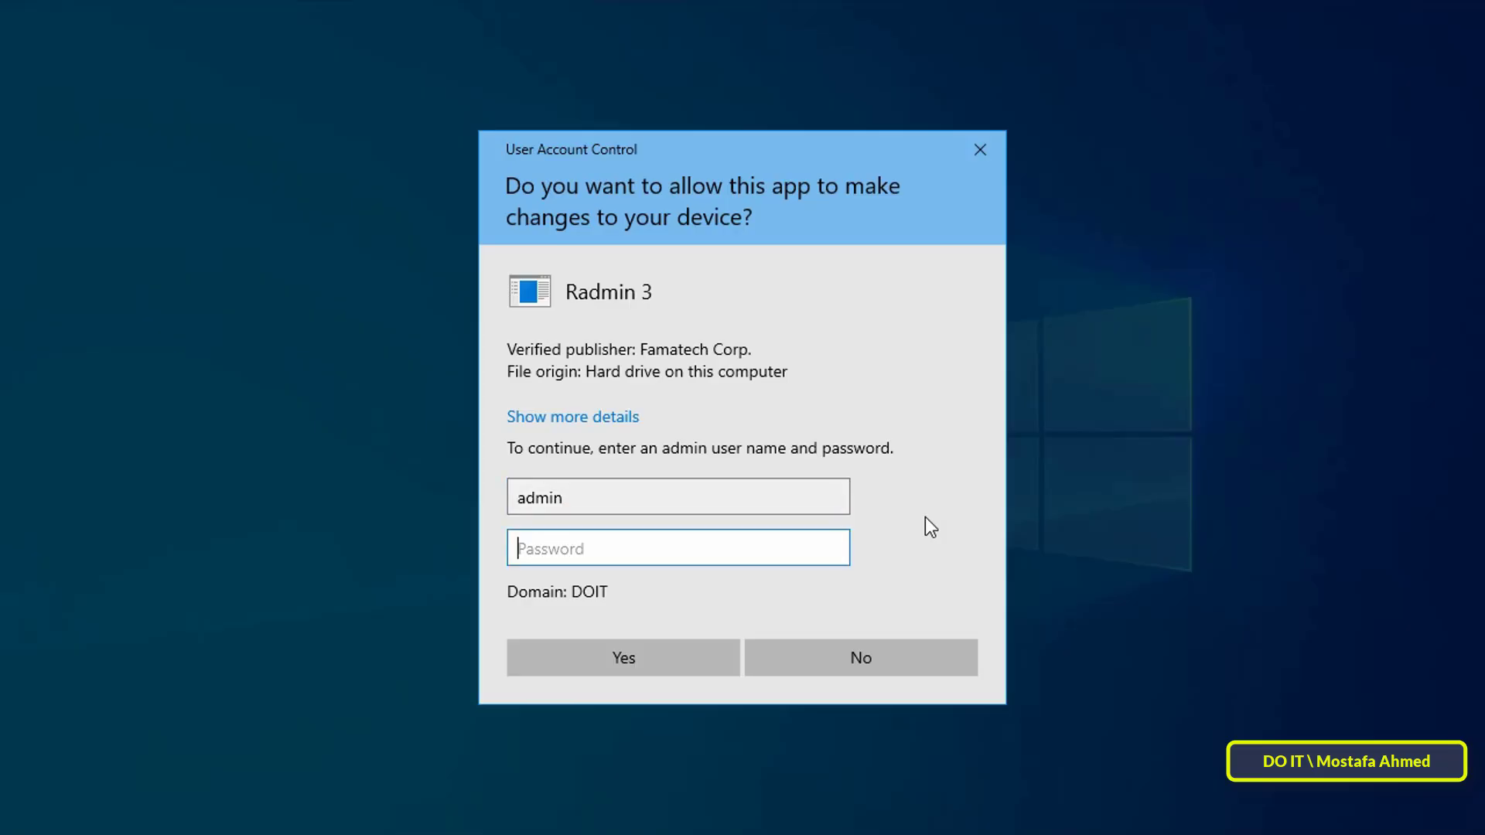
pyautogui.write('••••••••••••••••••••')
pyautogui.press('Return')
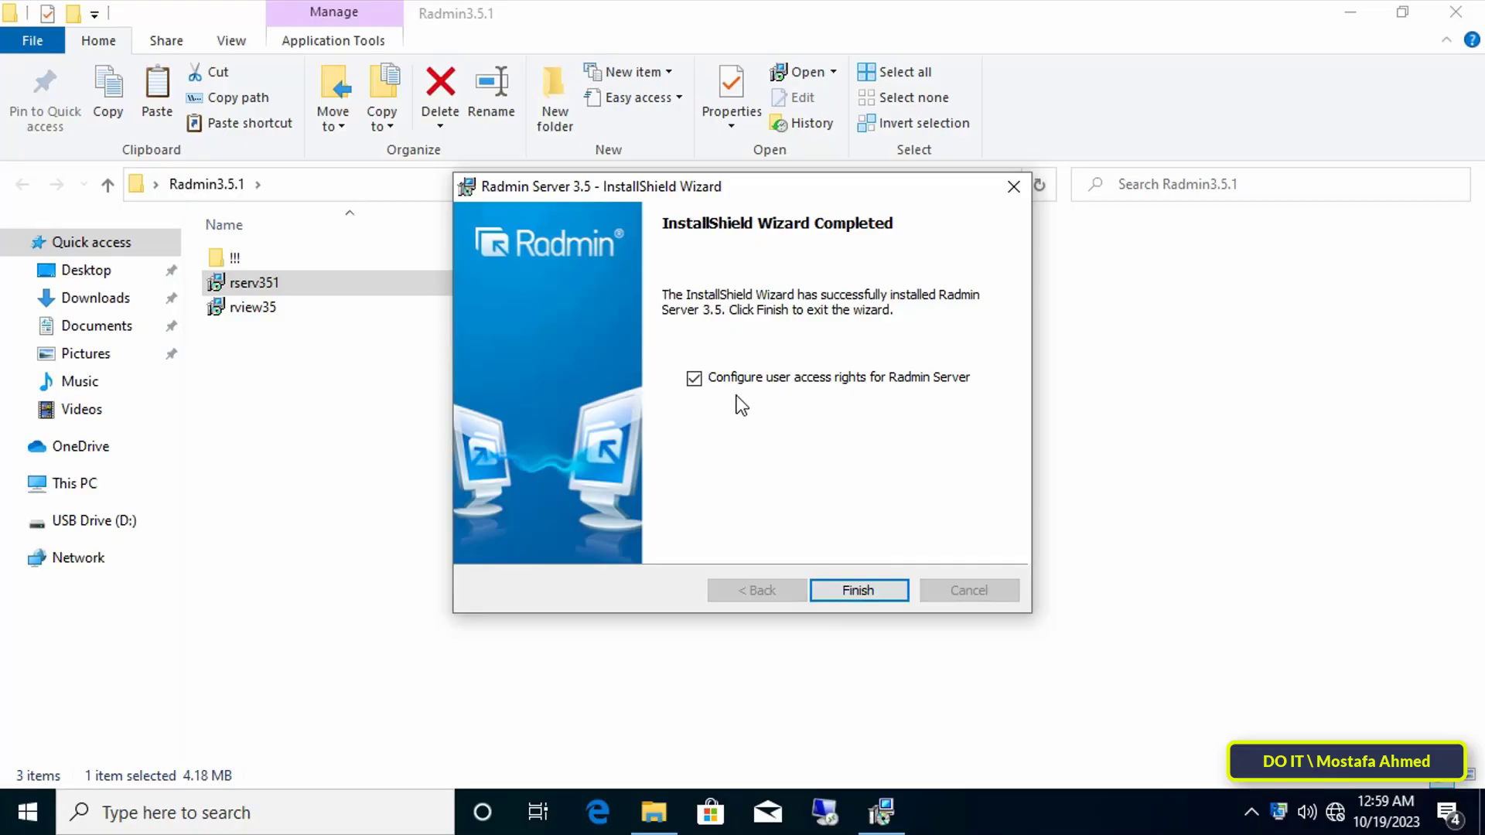
# - Close the finished server installer and allow Radmin 3 with administrator credentials
pyautogui.click(875, 591)
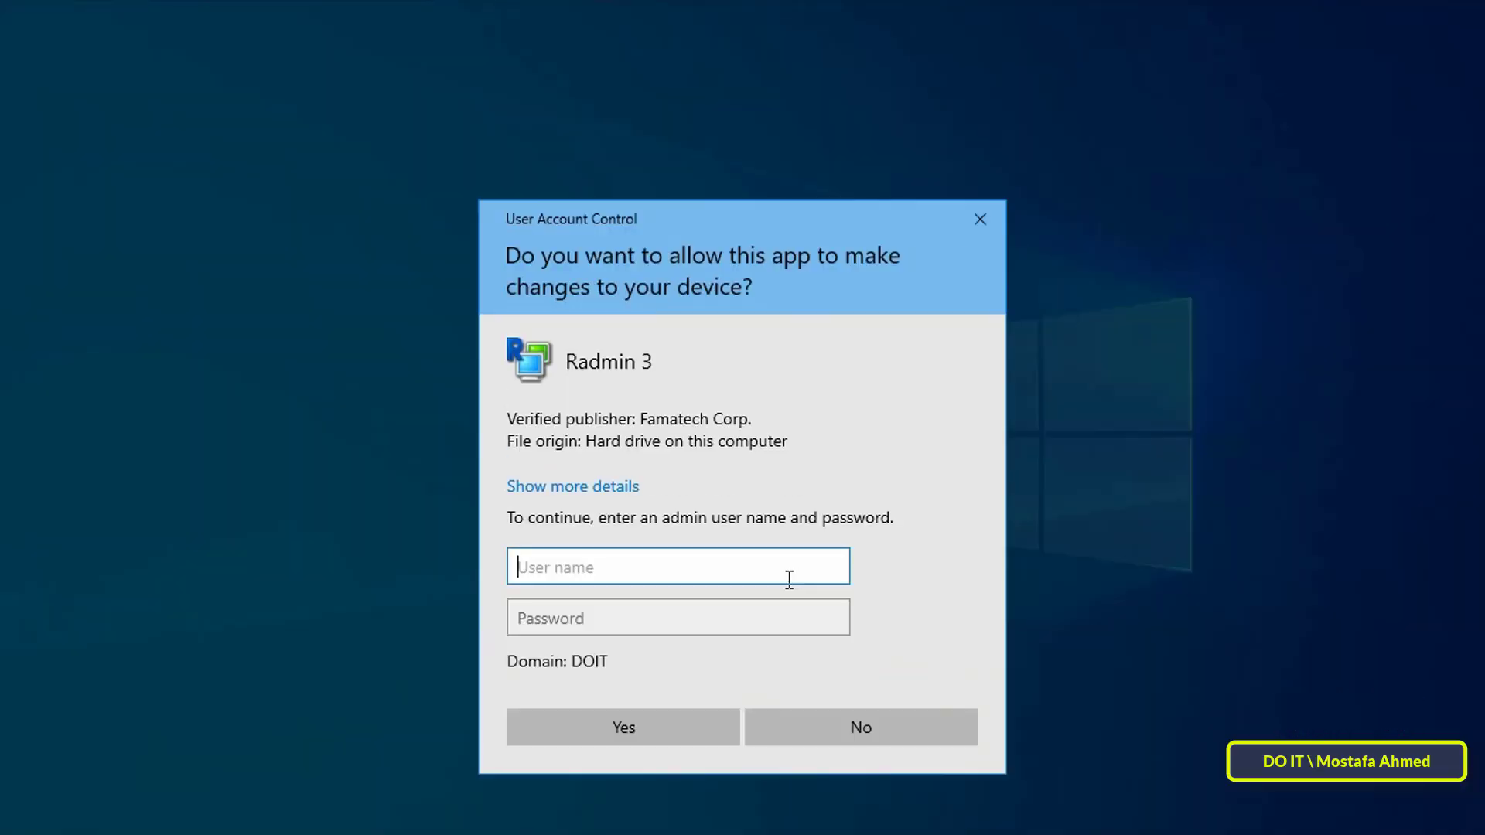
pyautogui.write('admin')
pyautogui.press('Tab')
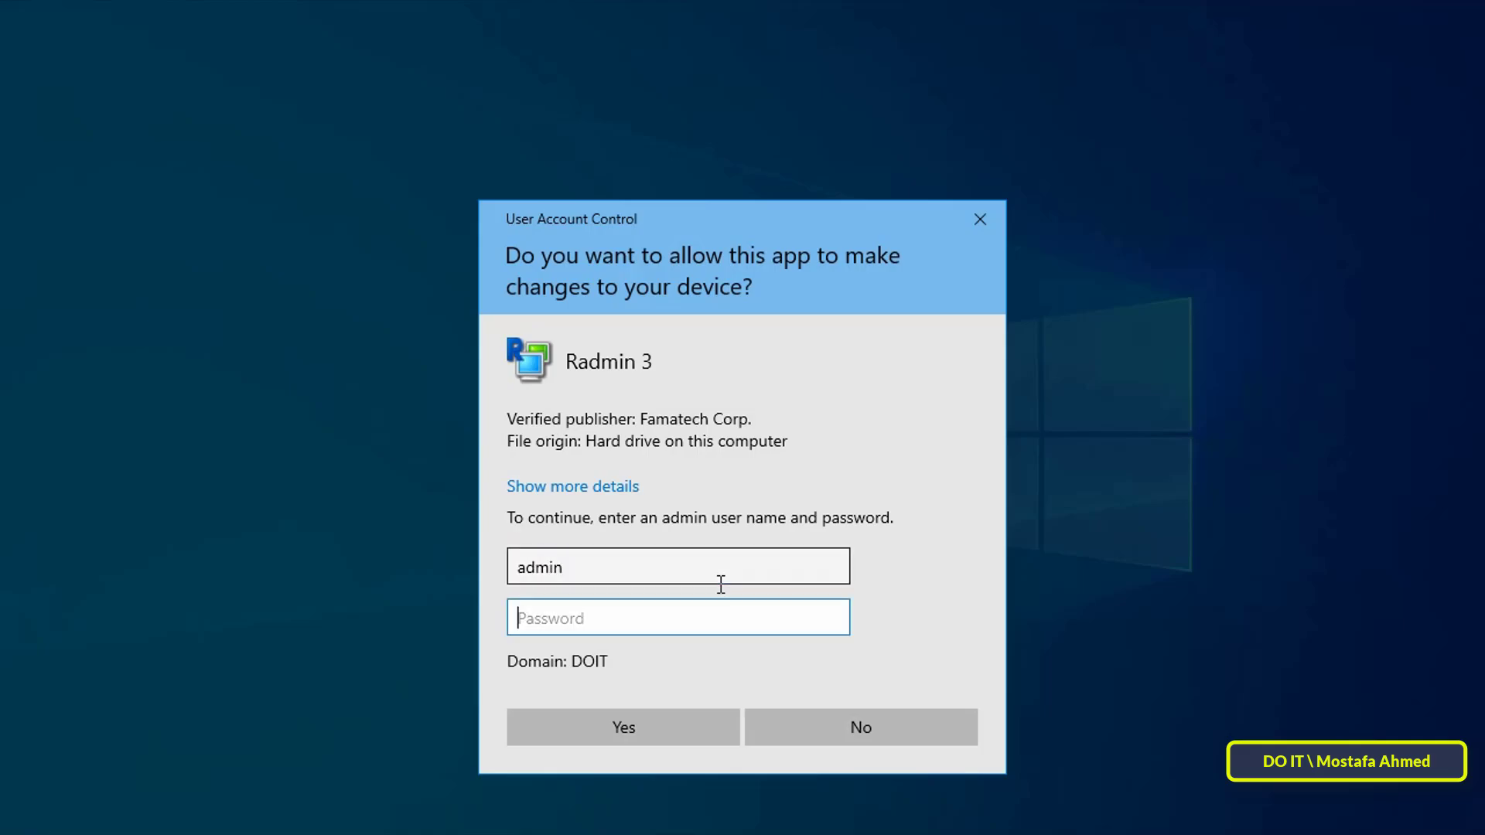
pyautogui.write('*********************')
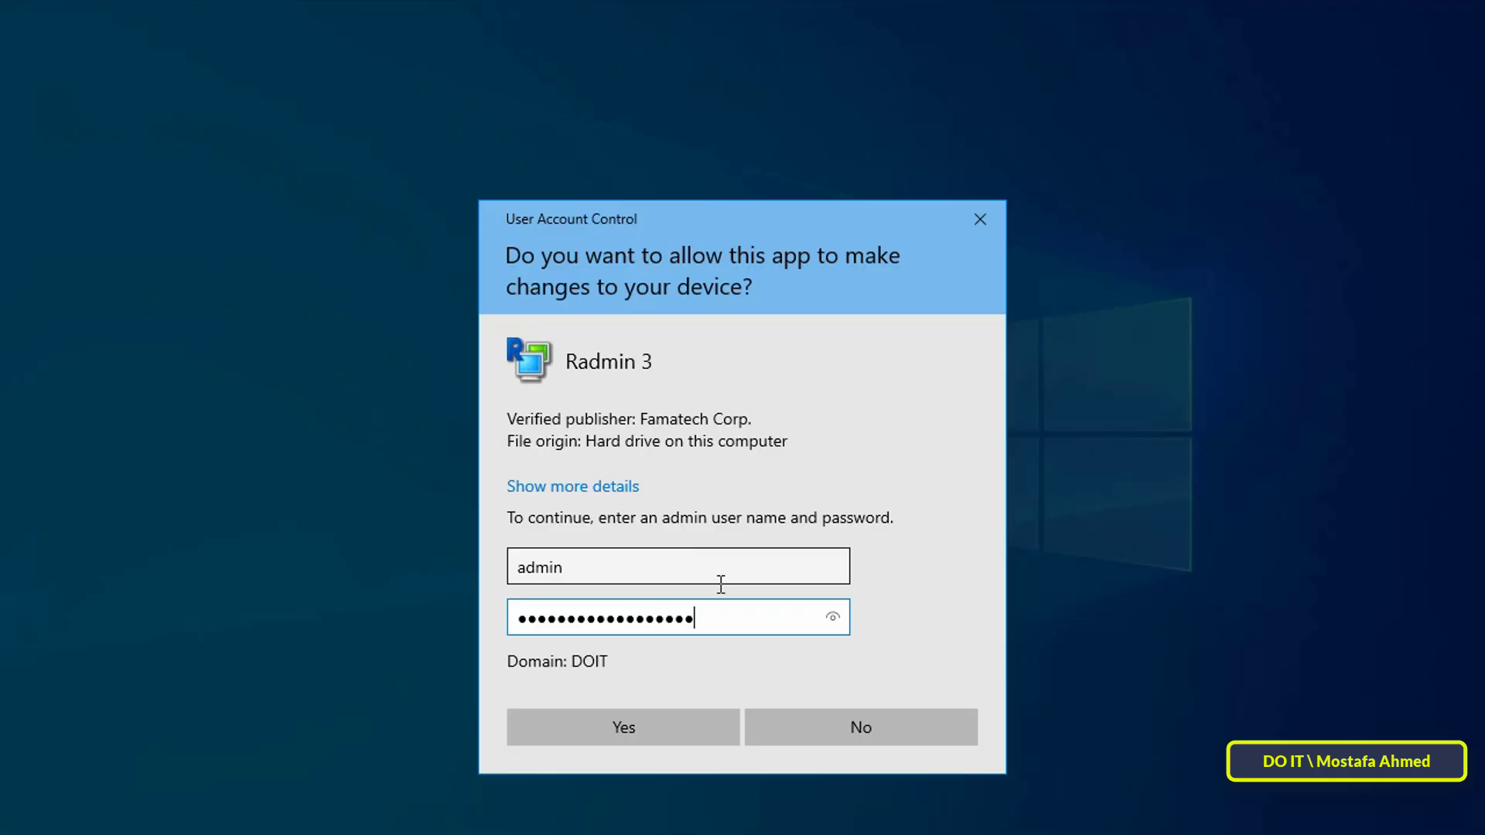
pyautogui.press('Return')
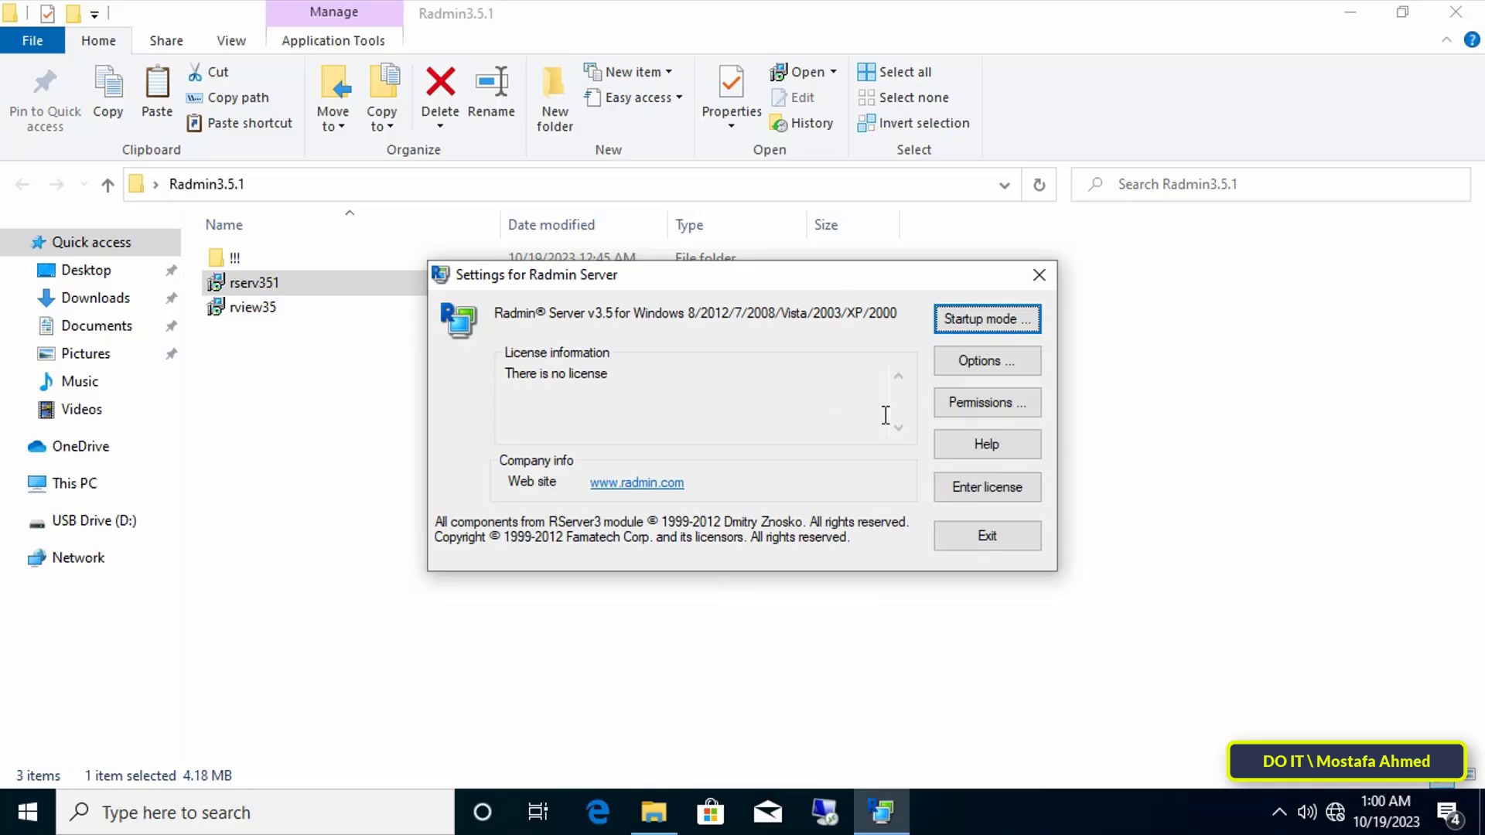
# - In Radmin security permissions, add user 'admin' with a password and All Access rights
pyautogui.click(1010, 403)
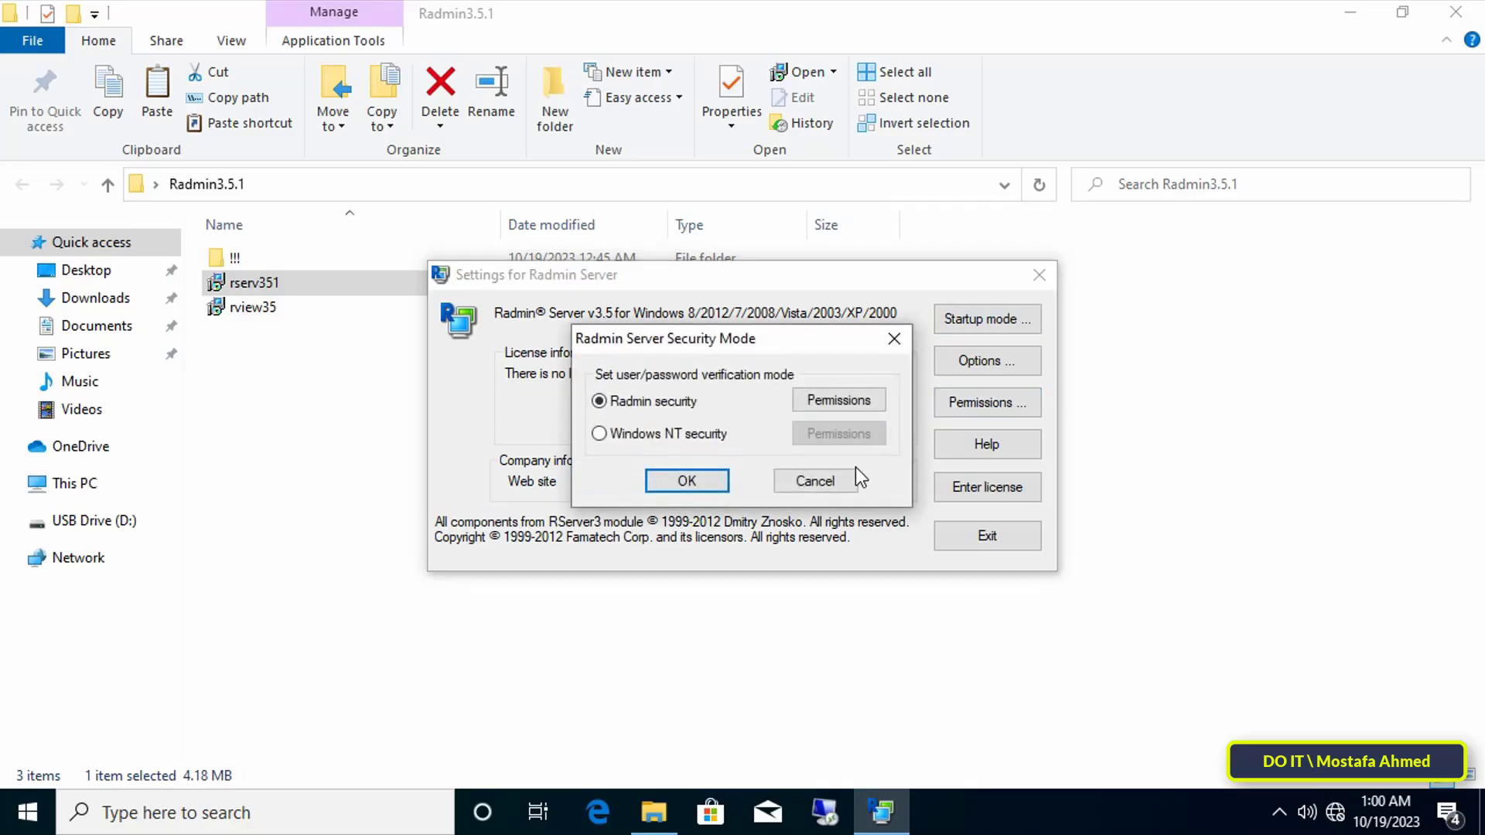
pyautogui.click(850, 406)
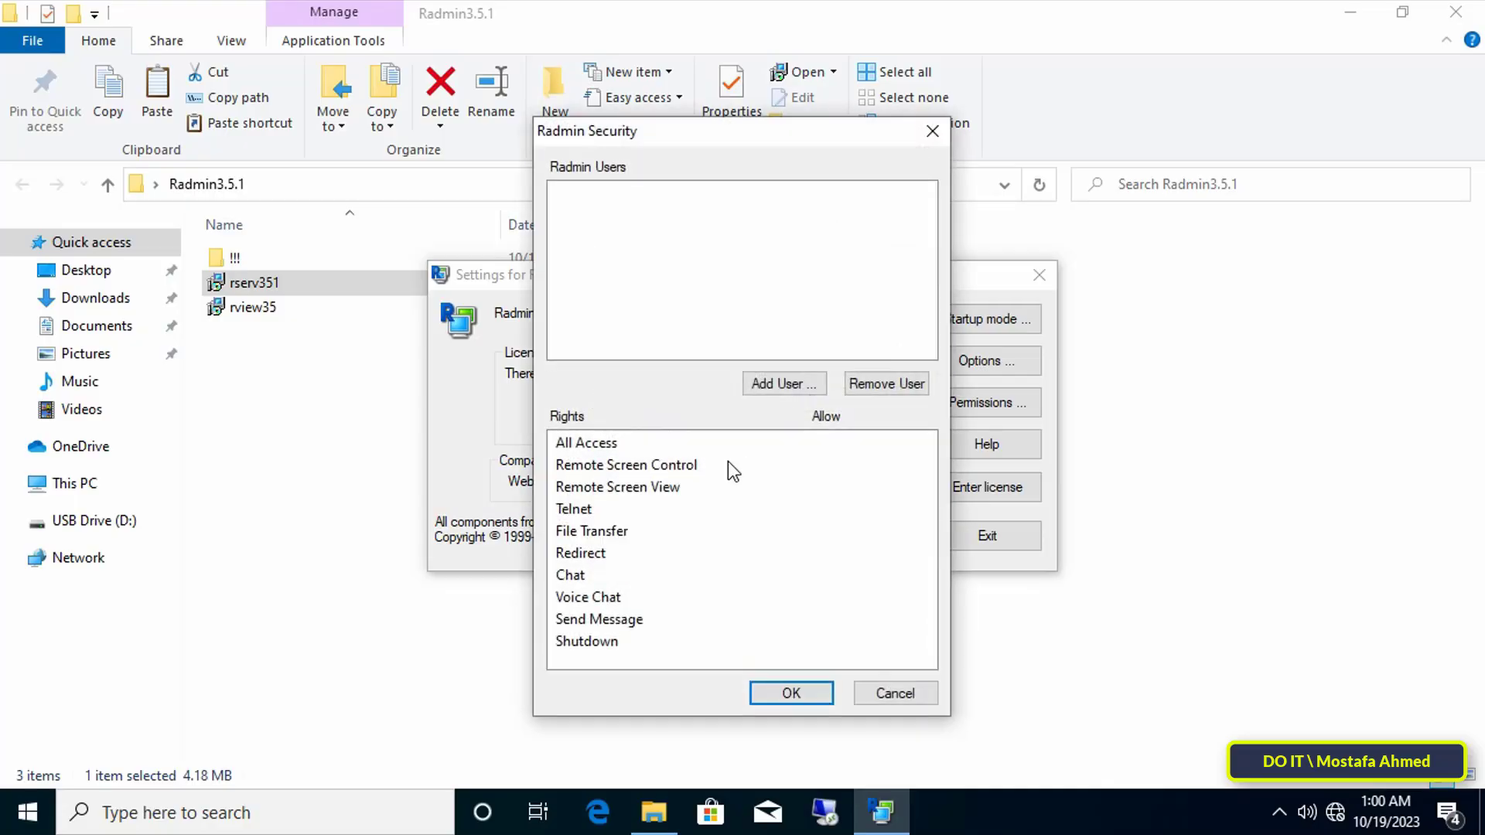
pyautogui.click(809, 386)
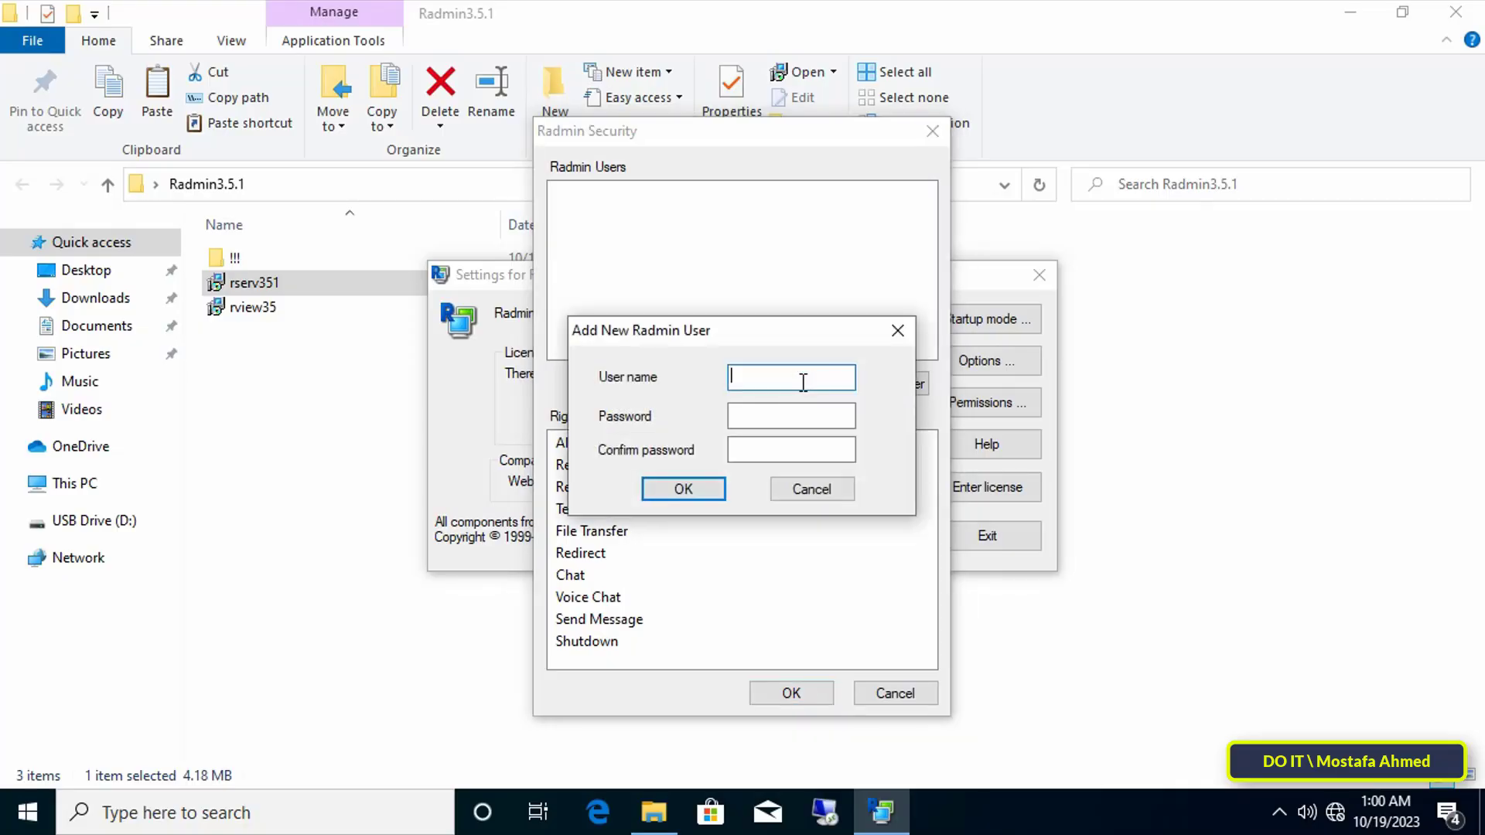
pyautogui.write('admin')
pyautogui.press('Tab')
pyautogui.write('*********')
pyautogui.press('Tab')
pyautogui.write('*********')
pyautogui.press('Tab')
pyautogui.click(684, 489)
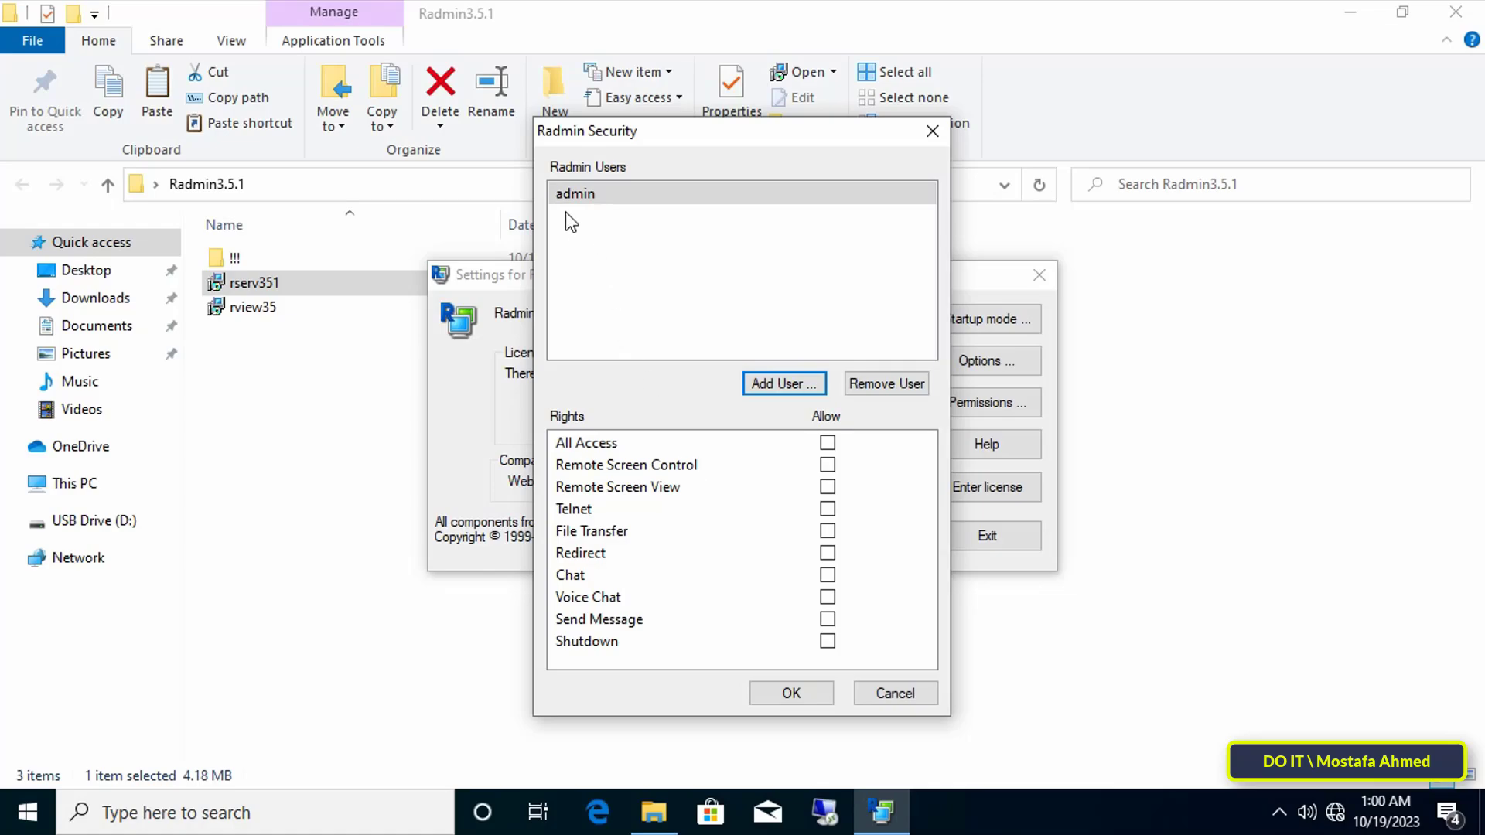
pyautogui.click(827, 443)
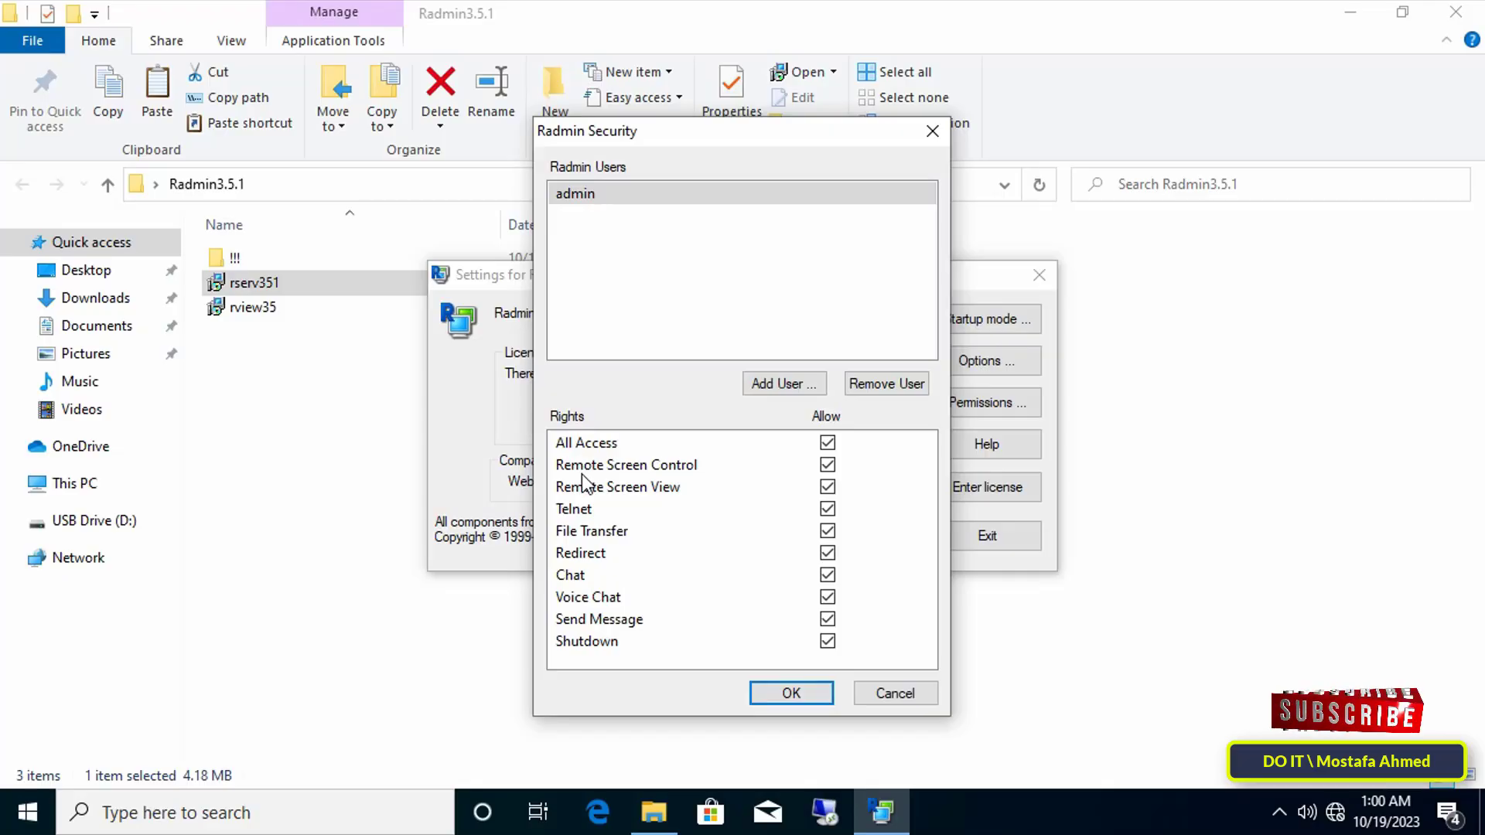
# - Add user 'it' allowed File Transfer, Remote Screen View, Chat and Shutdown
pyautogui.click(751, 392)
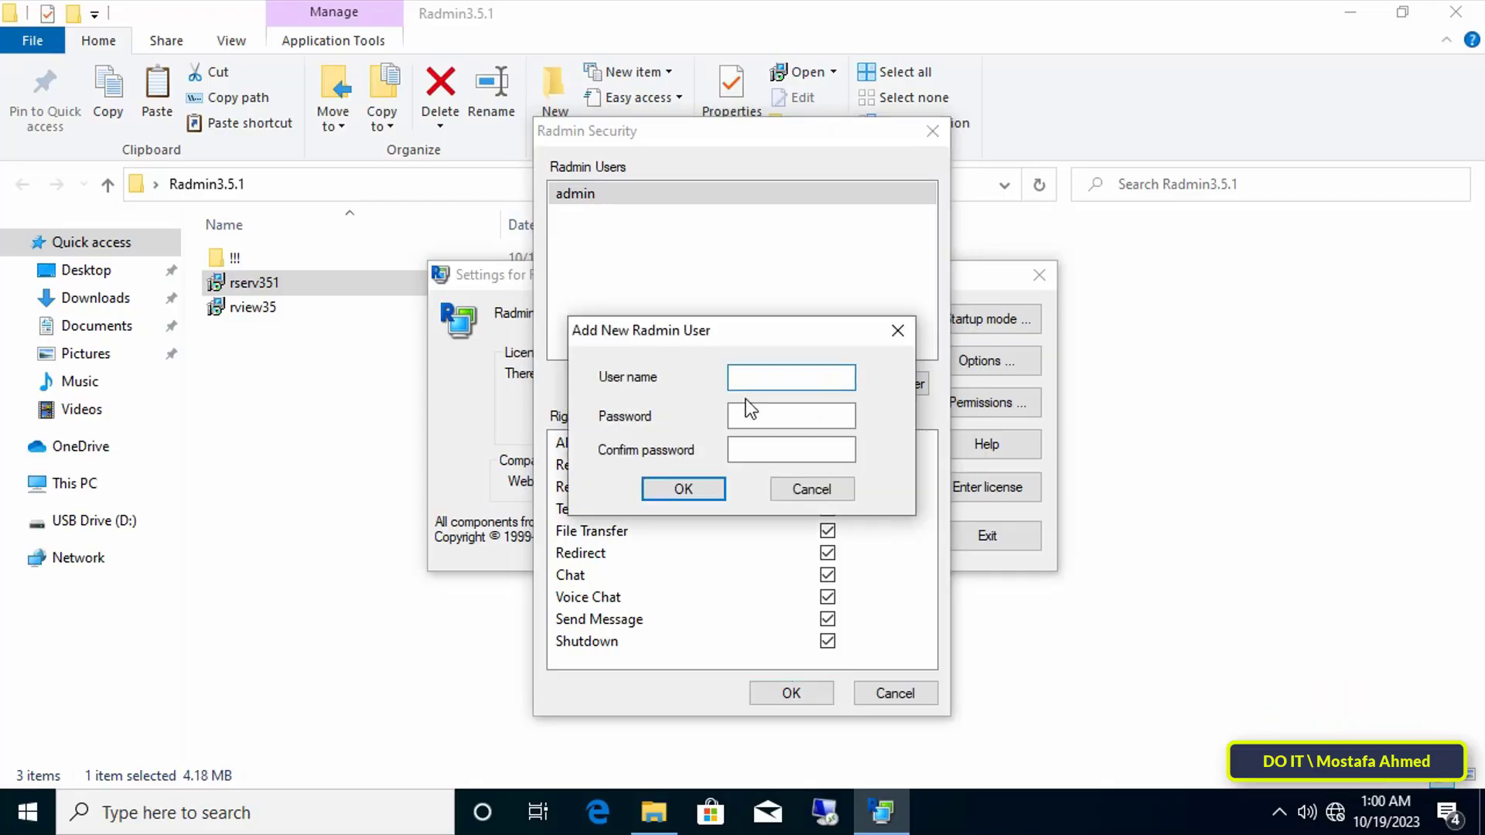
pyautogui.write('it')
pyautogui.press('Tab')
pyautogui.write('•••••••••')
pyautogui.press('Tab')
pyautogui.write('•••••••••')
pyautogui.click(700, 489)
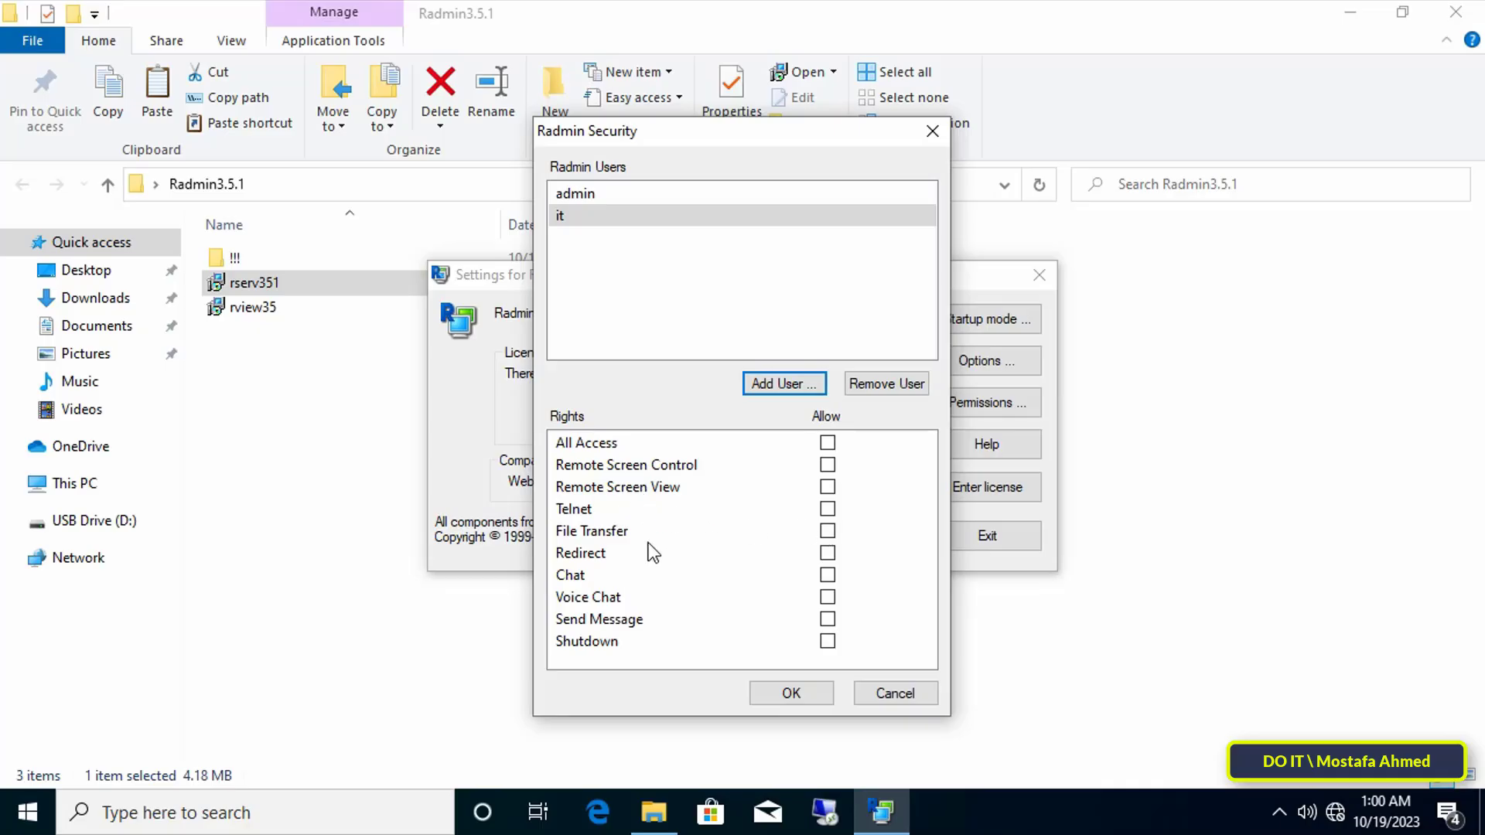
pyautogui.click(827, 531)
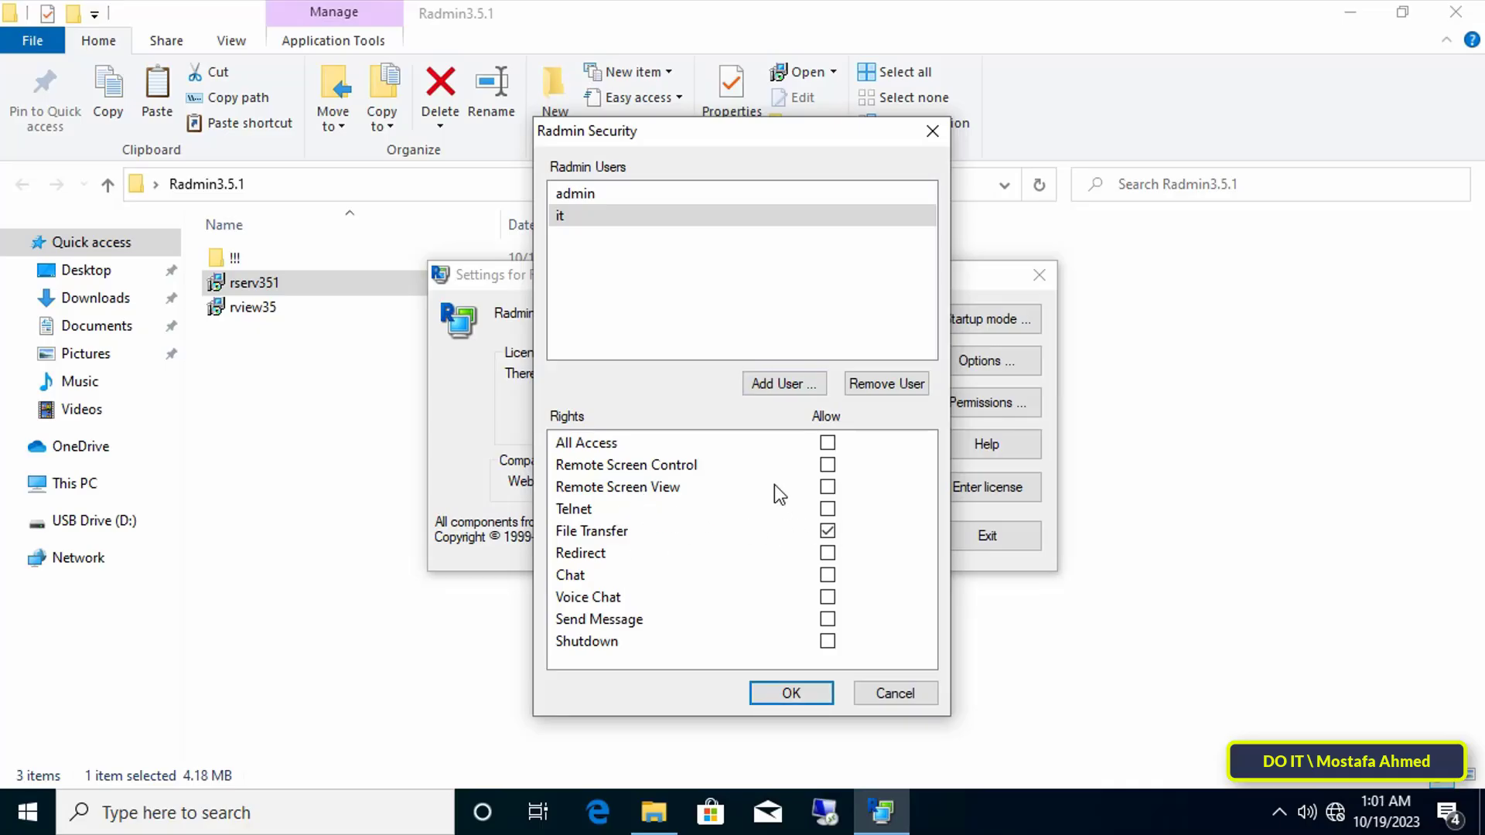
pyautogui.click(827, 488)
pyautogui.click(827, 576)
pyautogui.click(822, 642)
# - Save the user rights, confirm Radmin security mode and exit the server settings
pyautogui.click(791, 694)
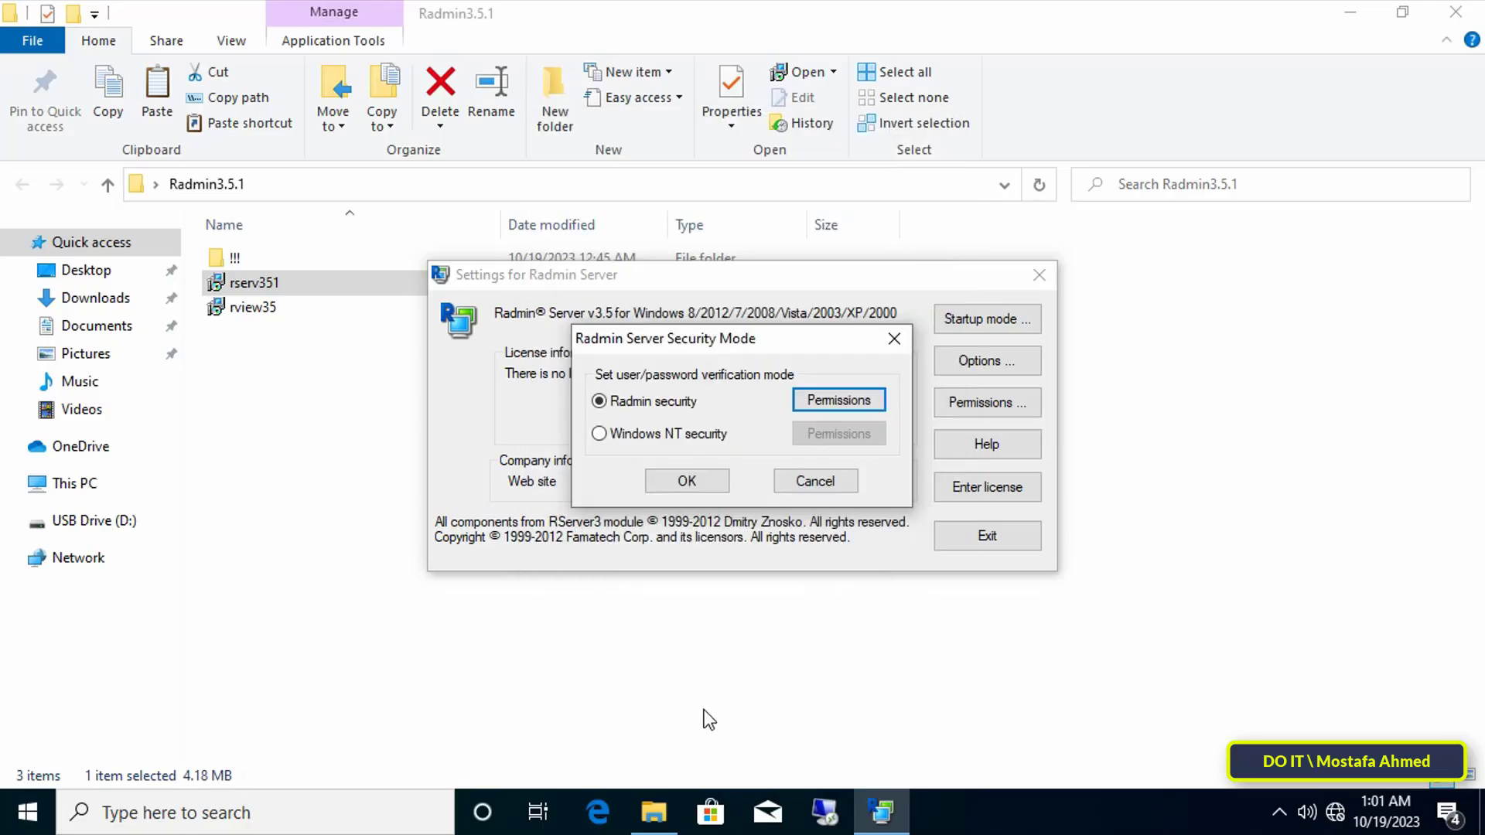
pyautogui.click(709, 489)
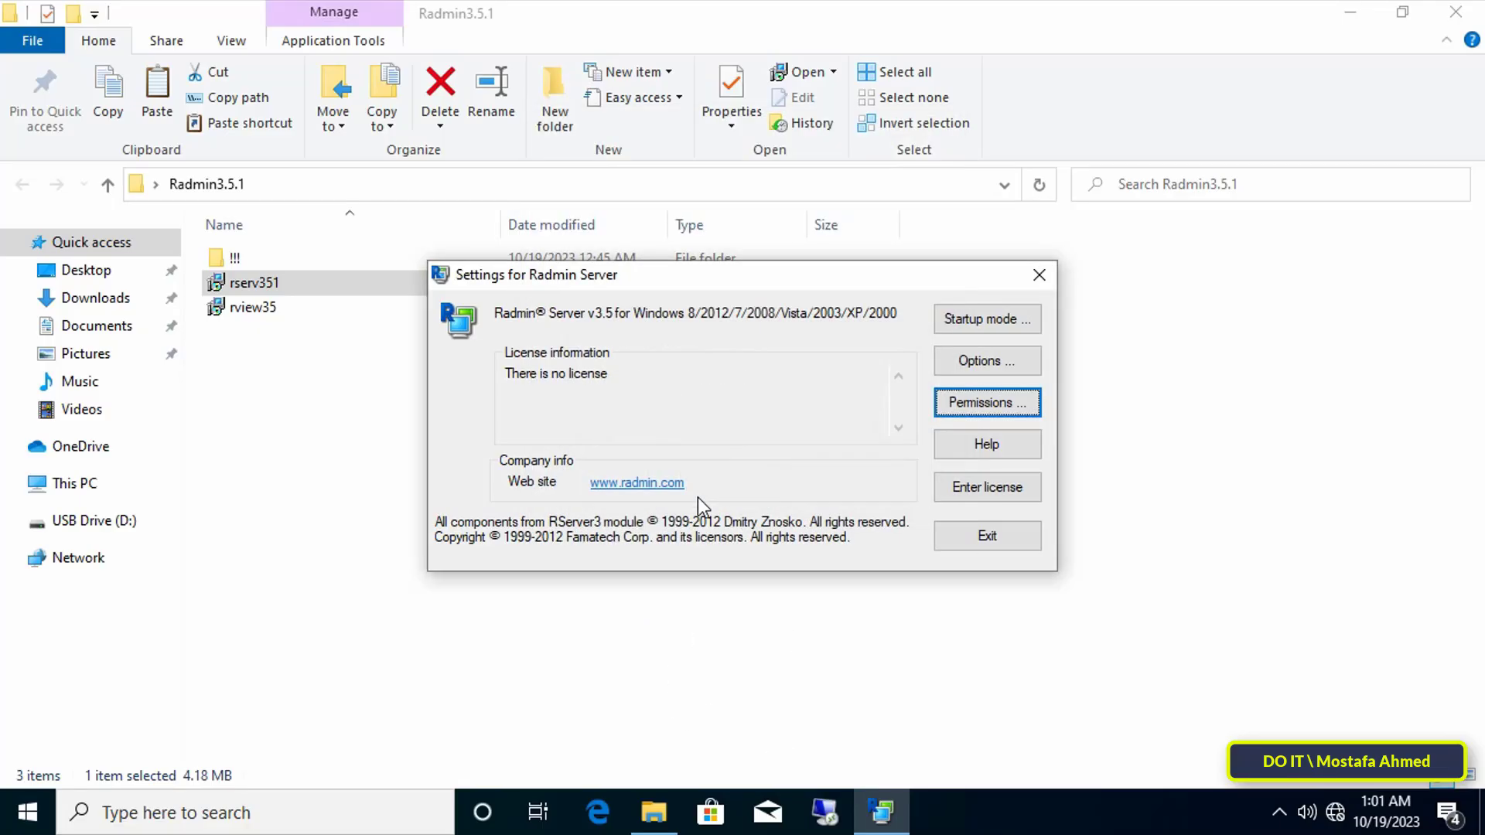
pyautogui.click(958, 544)
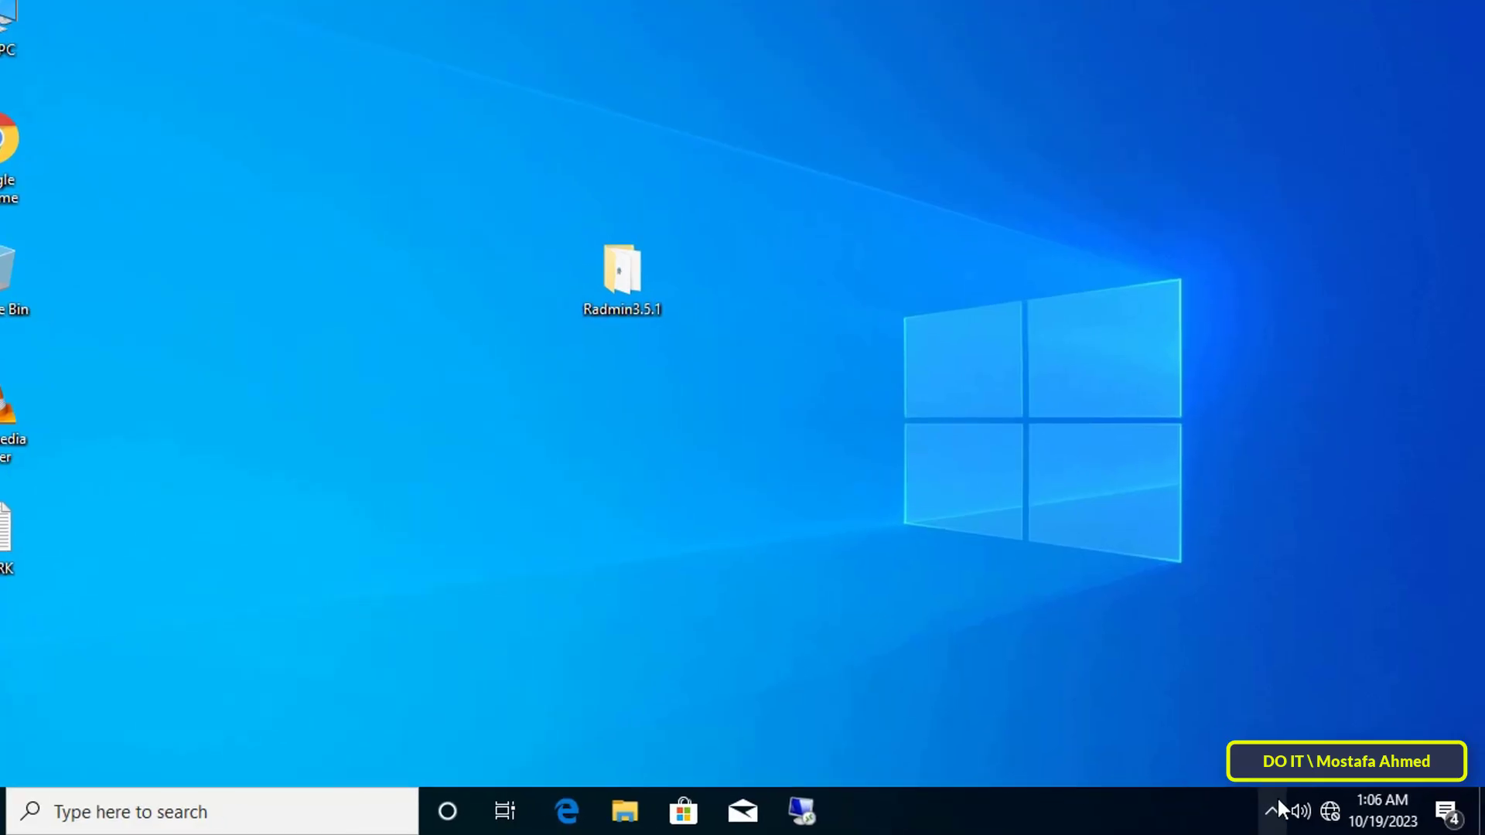
# - Show hidden tray icons and widen the Radmin Viewer window and folder tree pane
pyautogui.click(1278, 811)
pyautogui.moveTo(1160, 731)
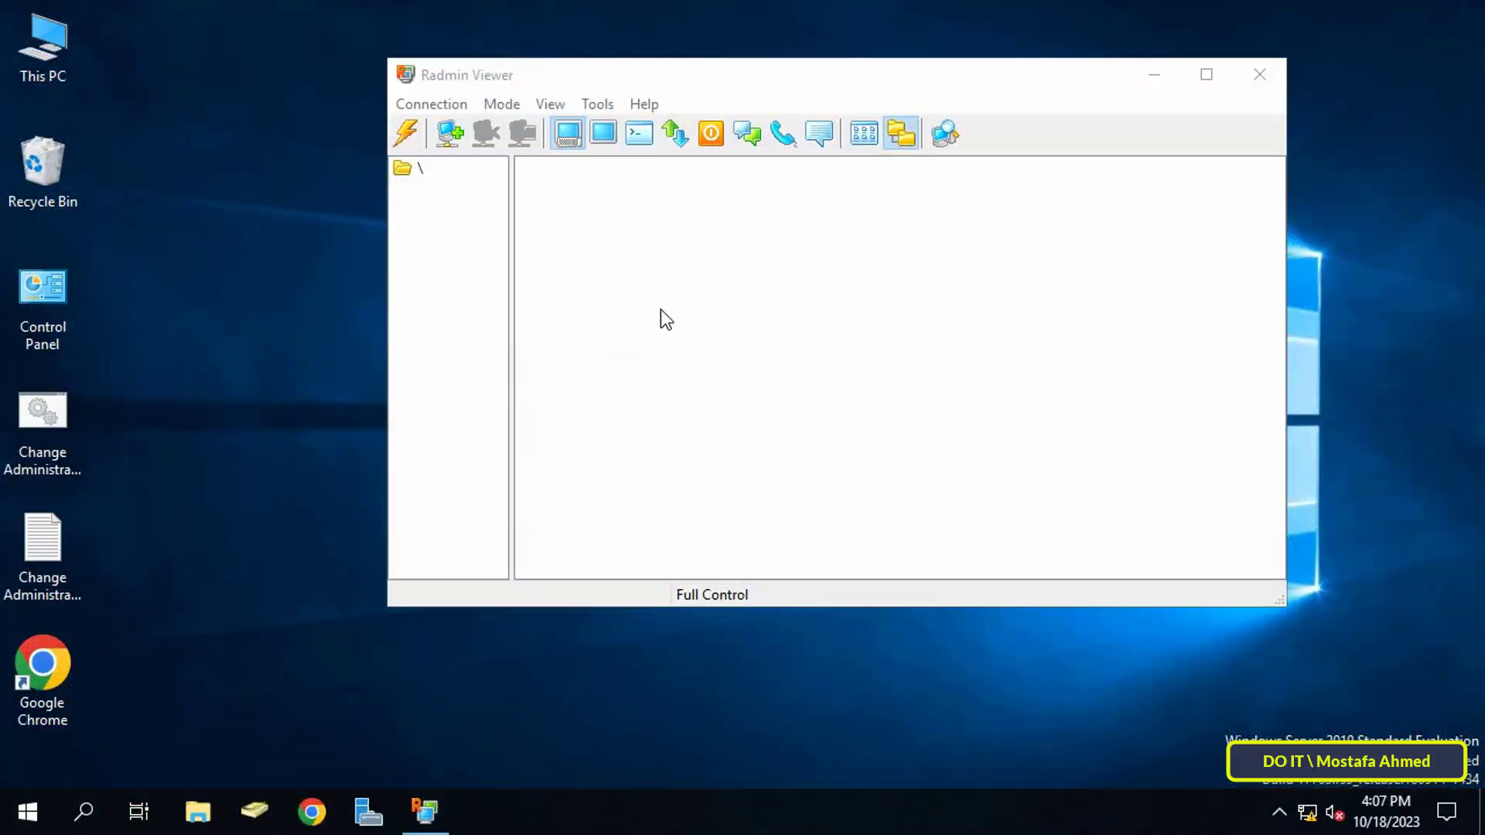
pyautogui.moveTo(388, 238); pyautogui.dragTo(283, 248)
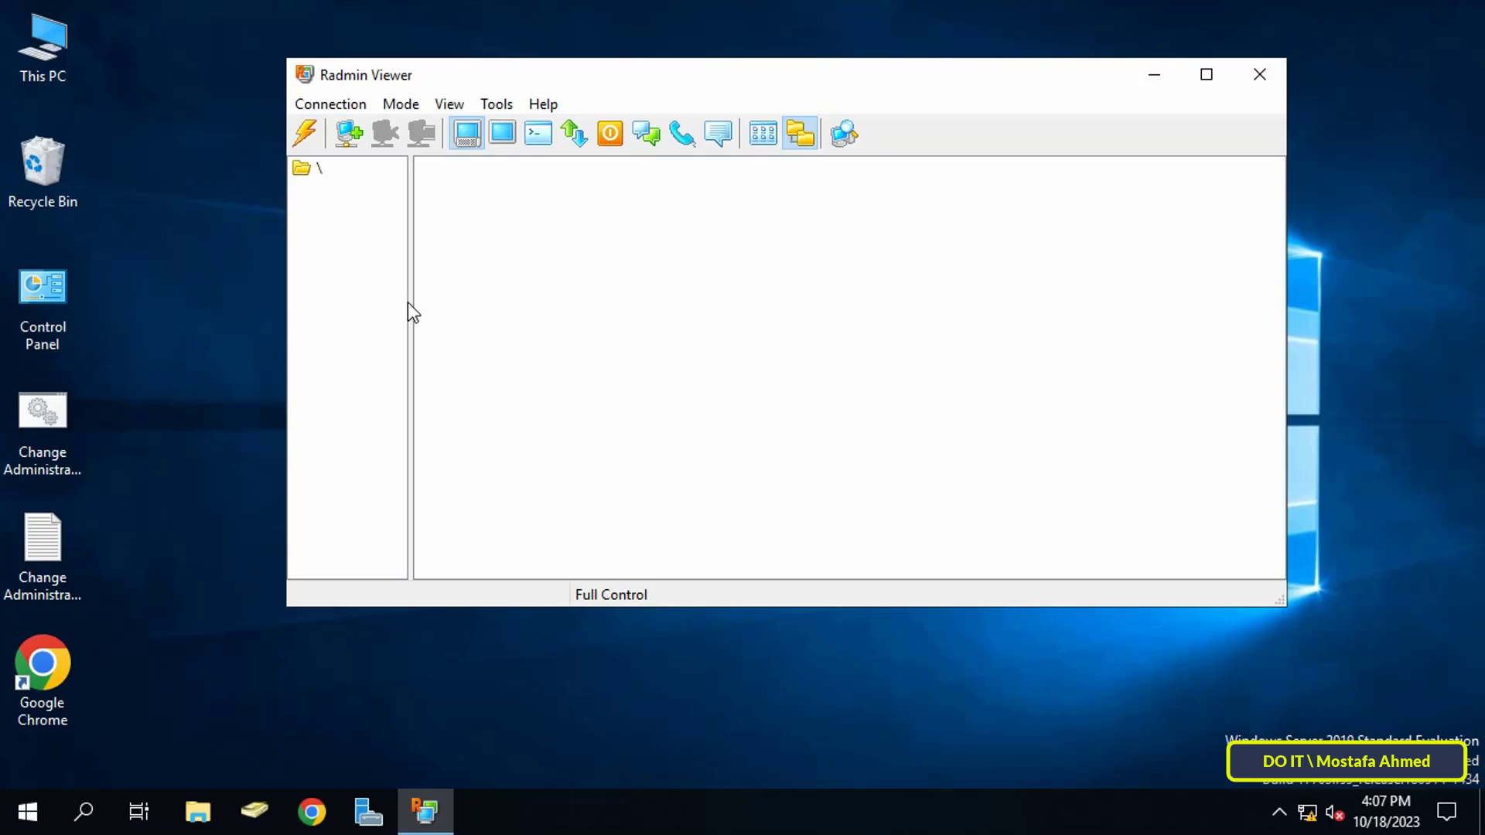
pyautogui.moveTo(411, 303); pyautogui.dragTo(542, 318)
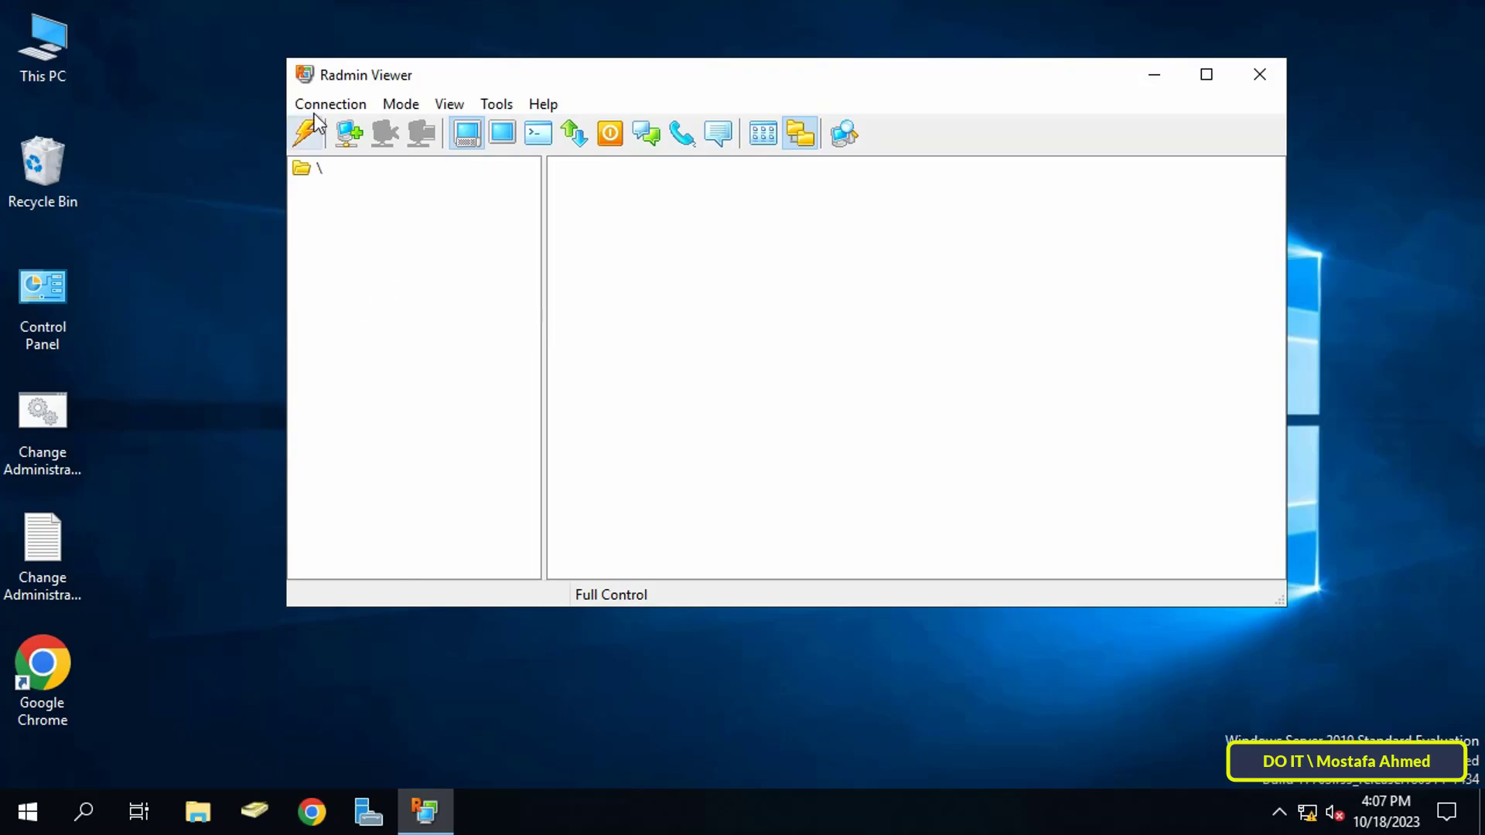
# - Create connection test1 at address 192.168.1.181 and select it
pyautogui.click(349, 135)
pyautogui.click(745, 241)
pyautogui.write('test1')
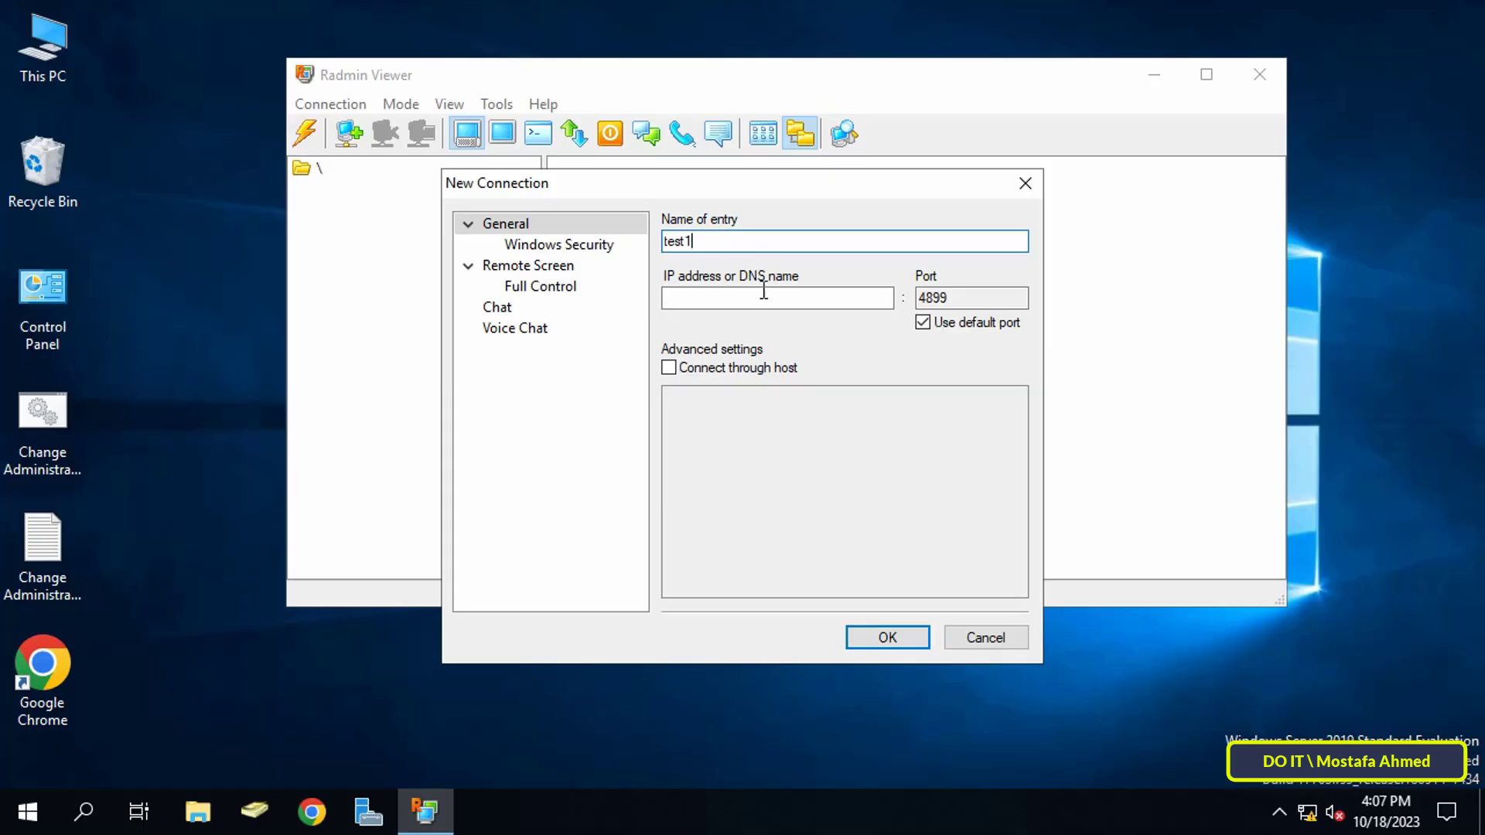
pyautogui.click(764, 294)
pyautogui.write('192.168.')
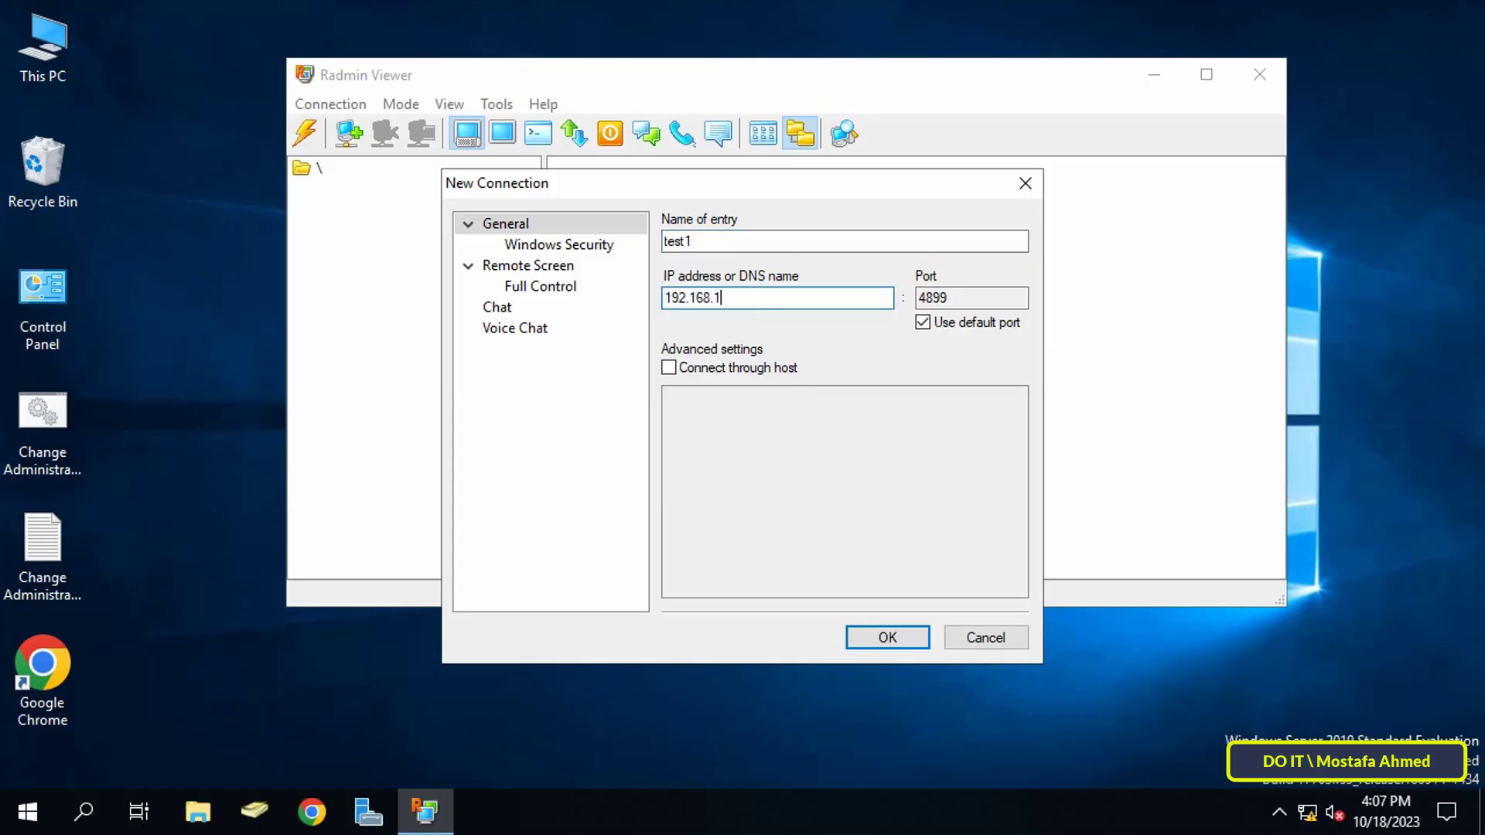
pyautogui.write('1.181')
pyautogui.click(893, 639)
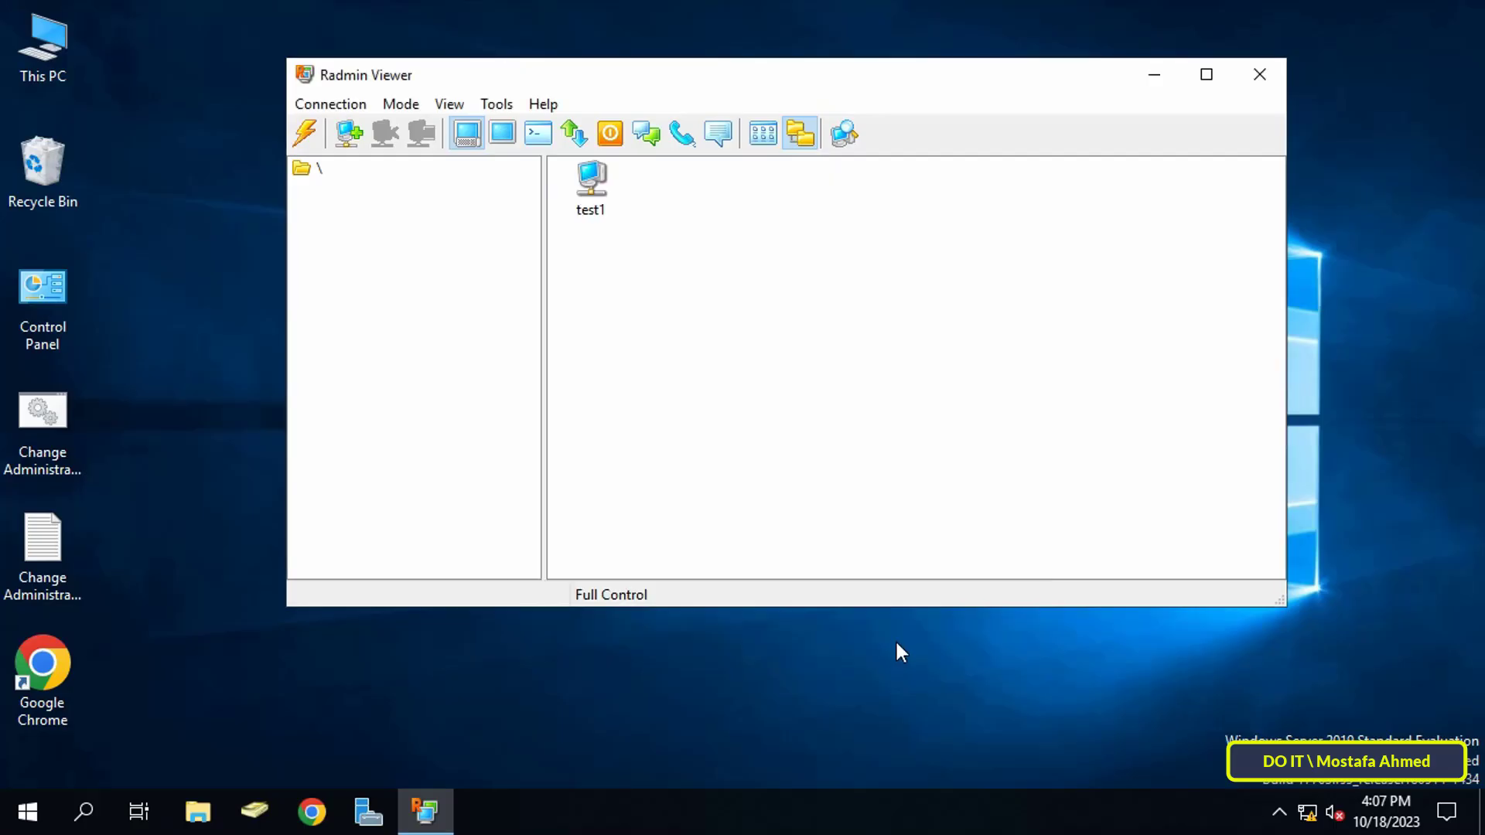
pyautogui.click(594, 207)
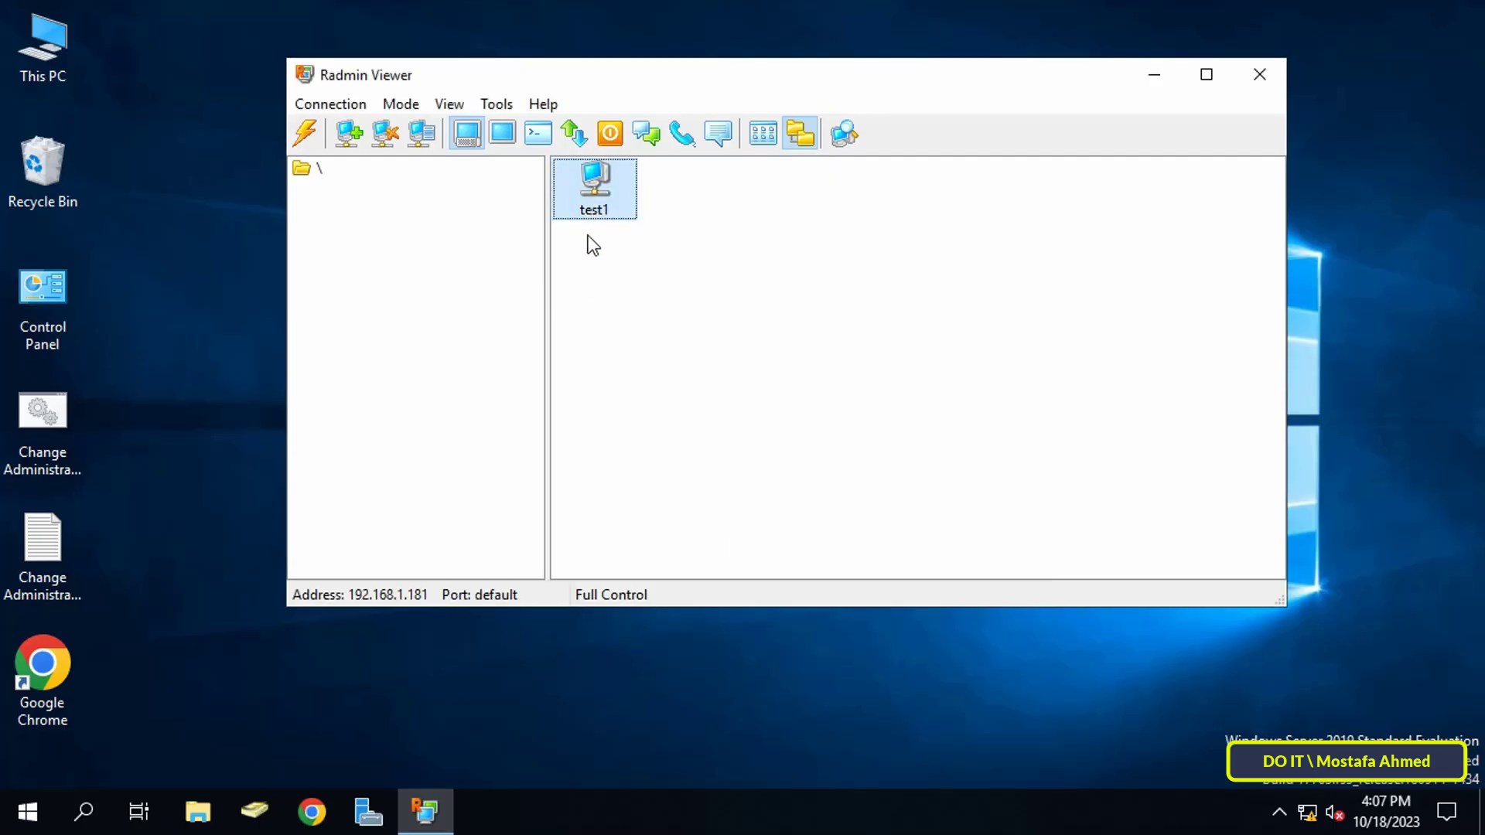
# - Connect to test1 in Full Control mode, logging in and saving the user name as default
pyautogui.click(852, 138)
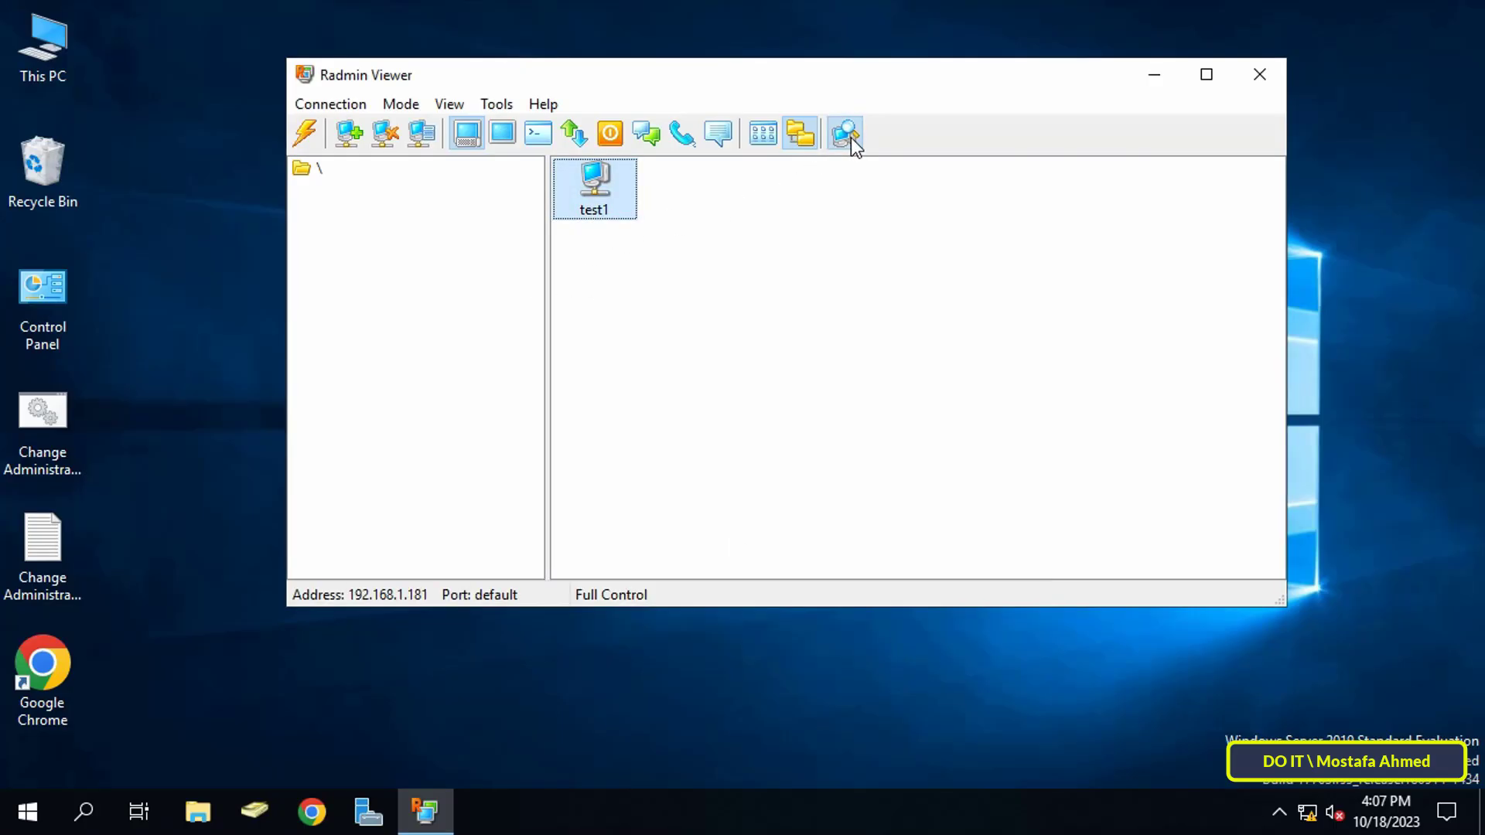
pyautogui.rightClick(596, 198)
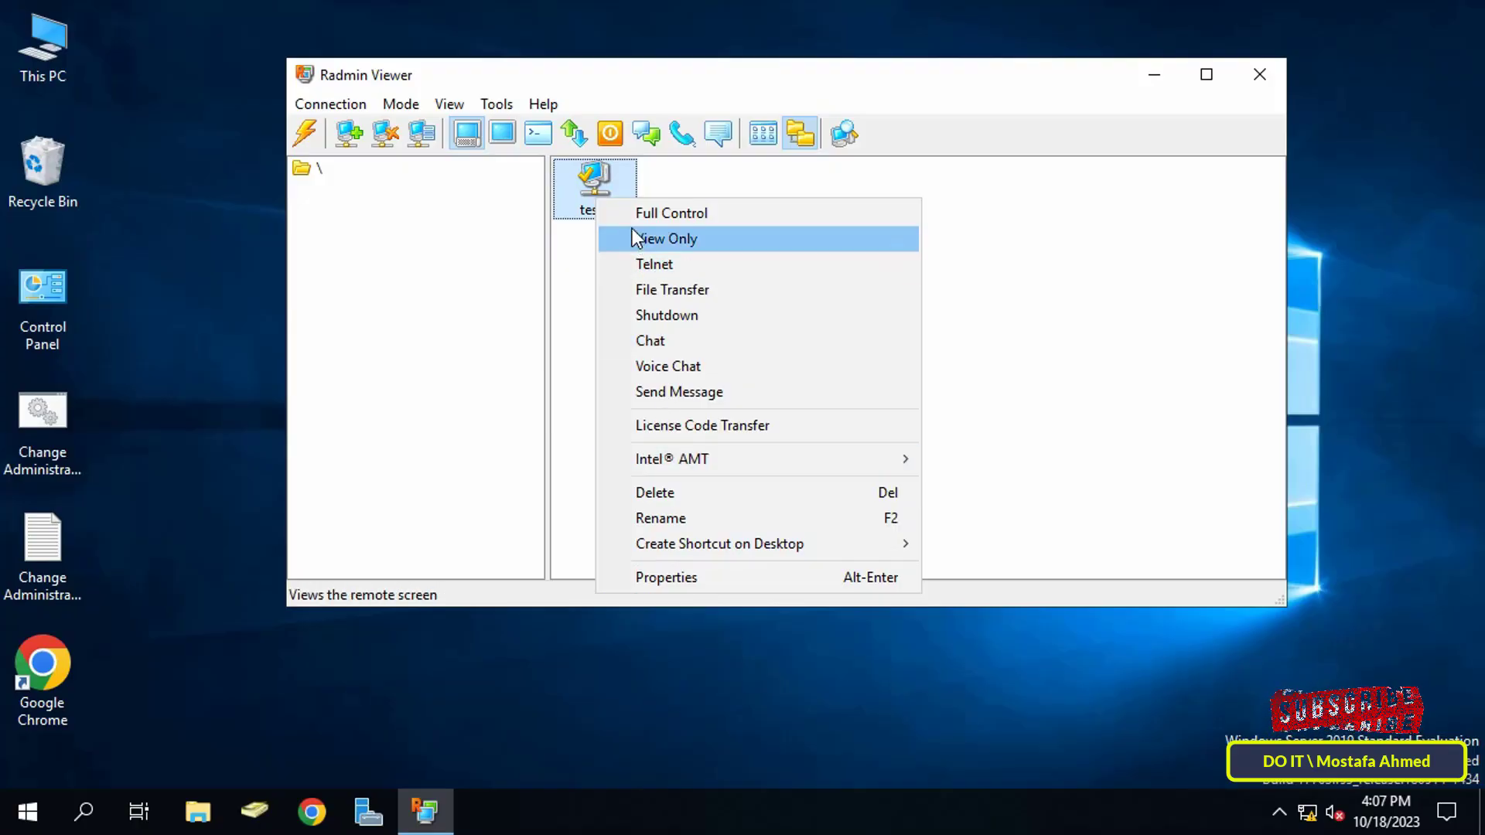
pyautogui.click(691, 216)
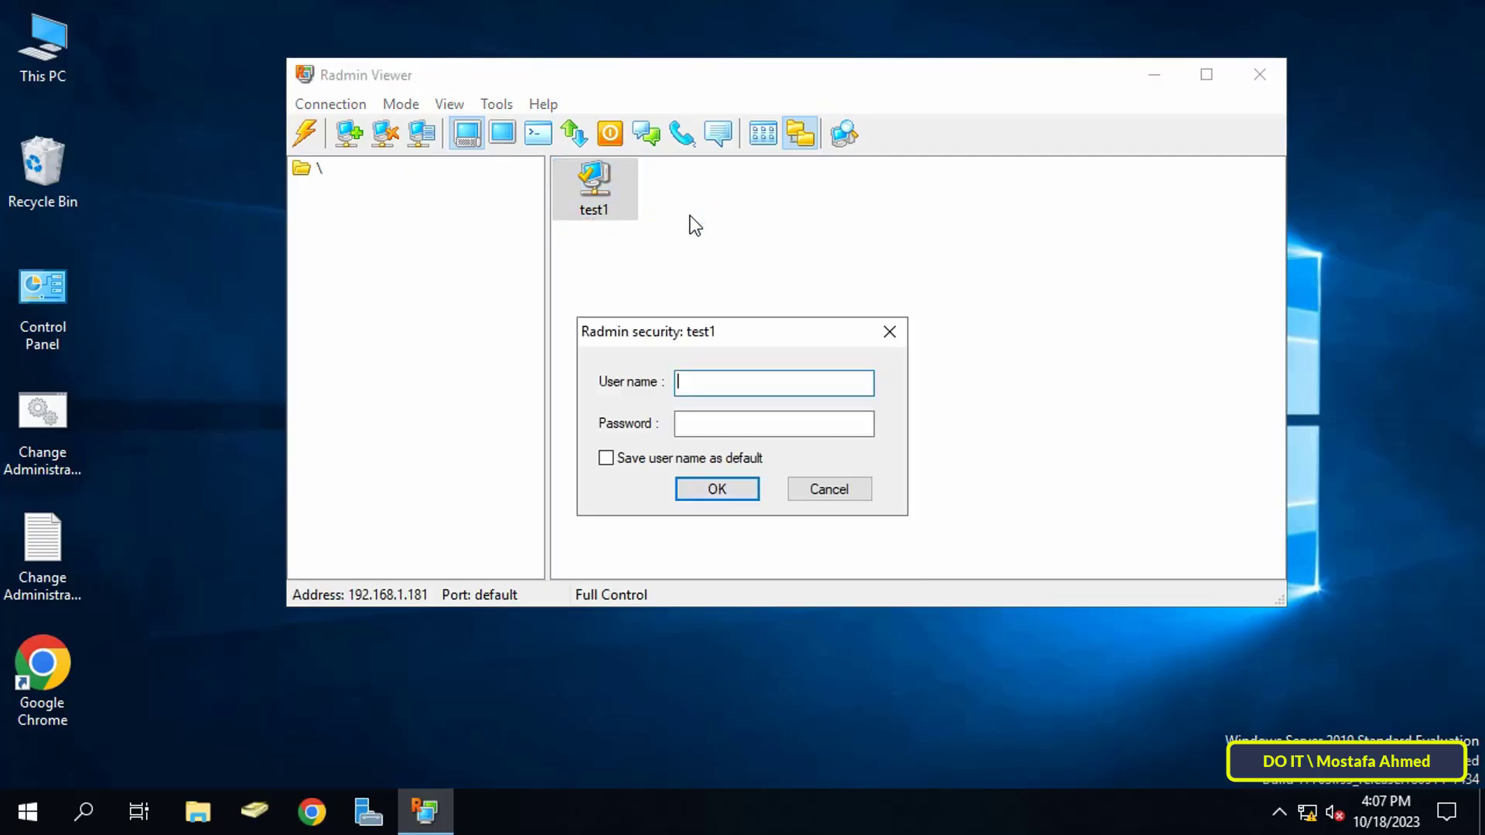
pyautogui.write('admin')
pyautogui.press('Tab')
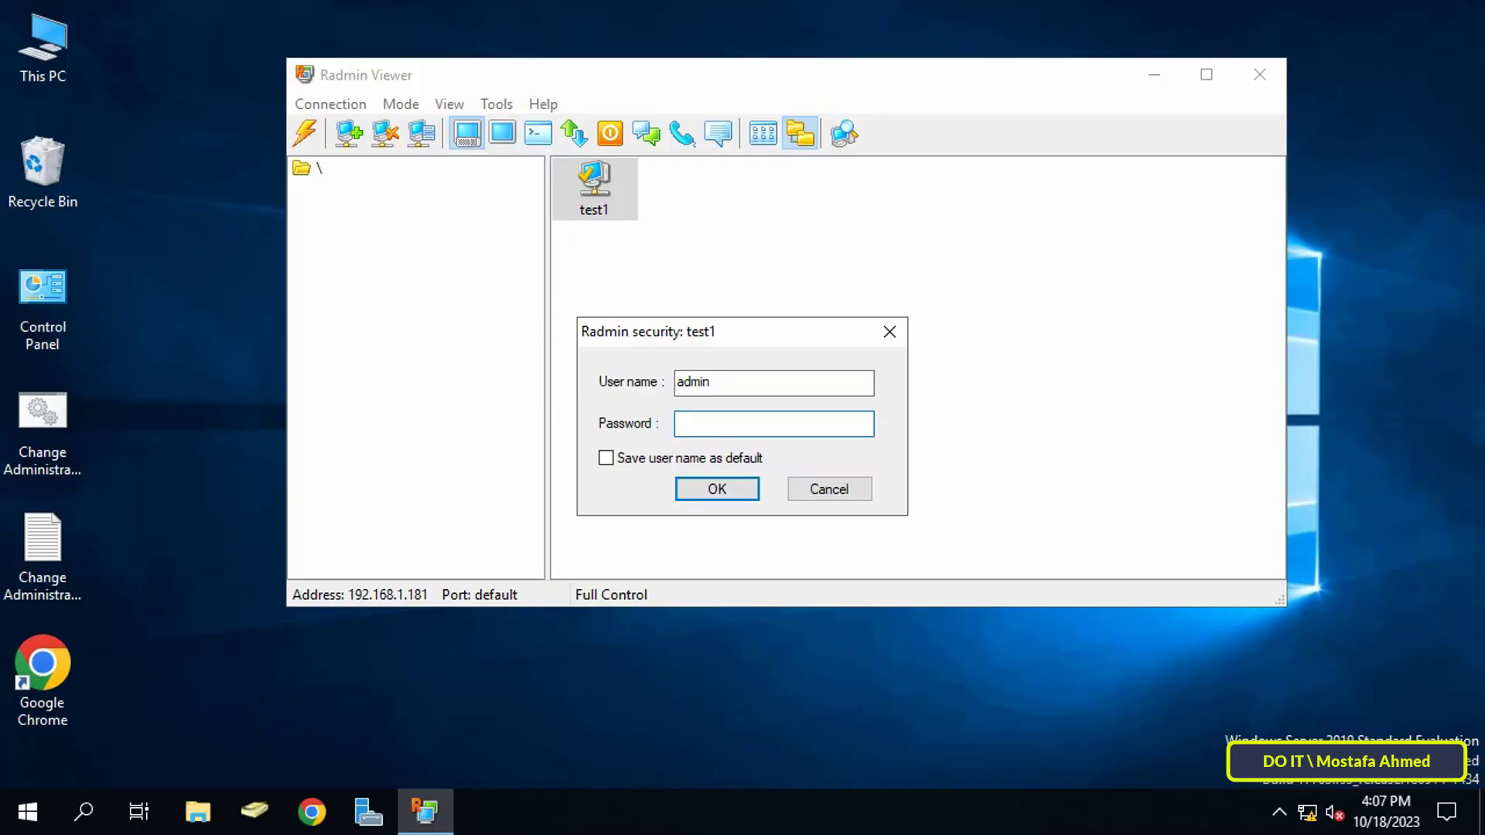
pyautogui.write('admin')
pyautogui.click(682, 460)
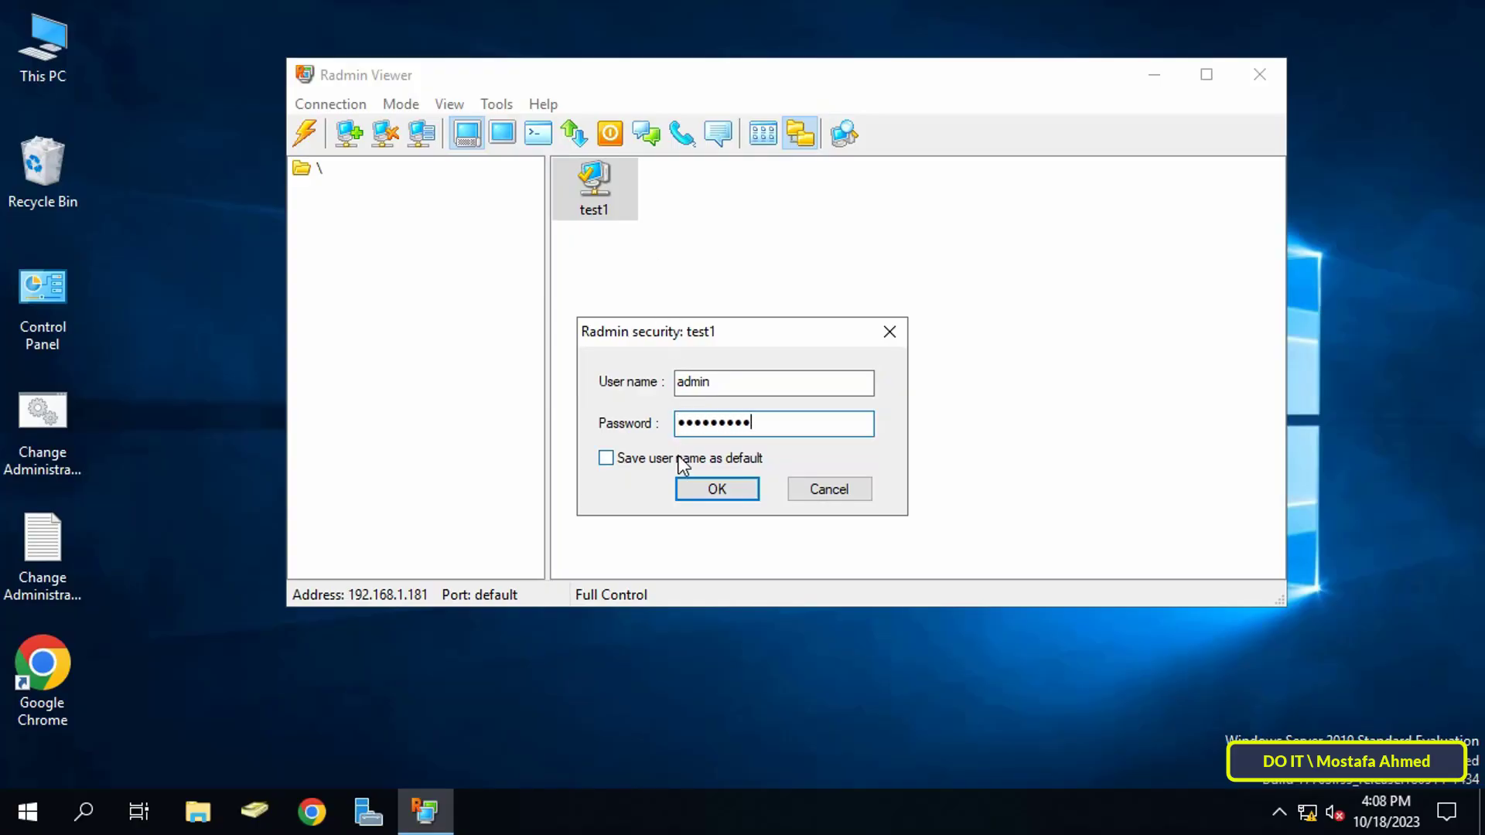
pyautogui.click(724, 495)
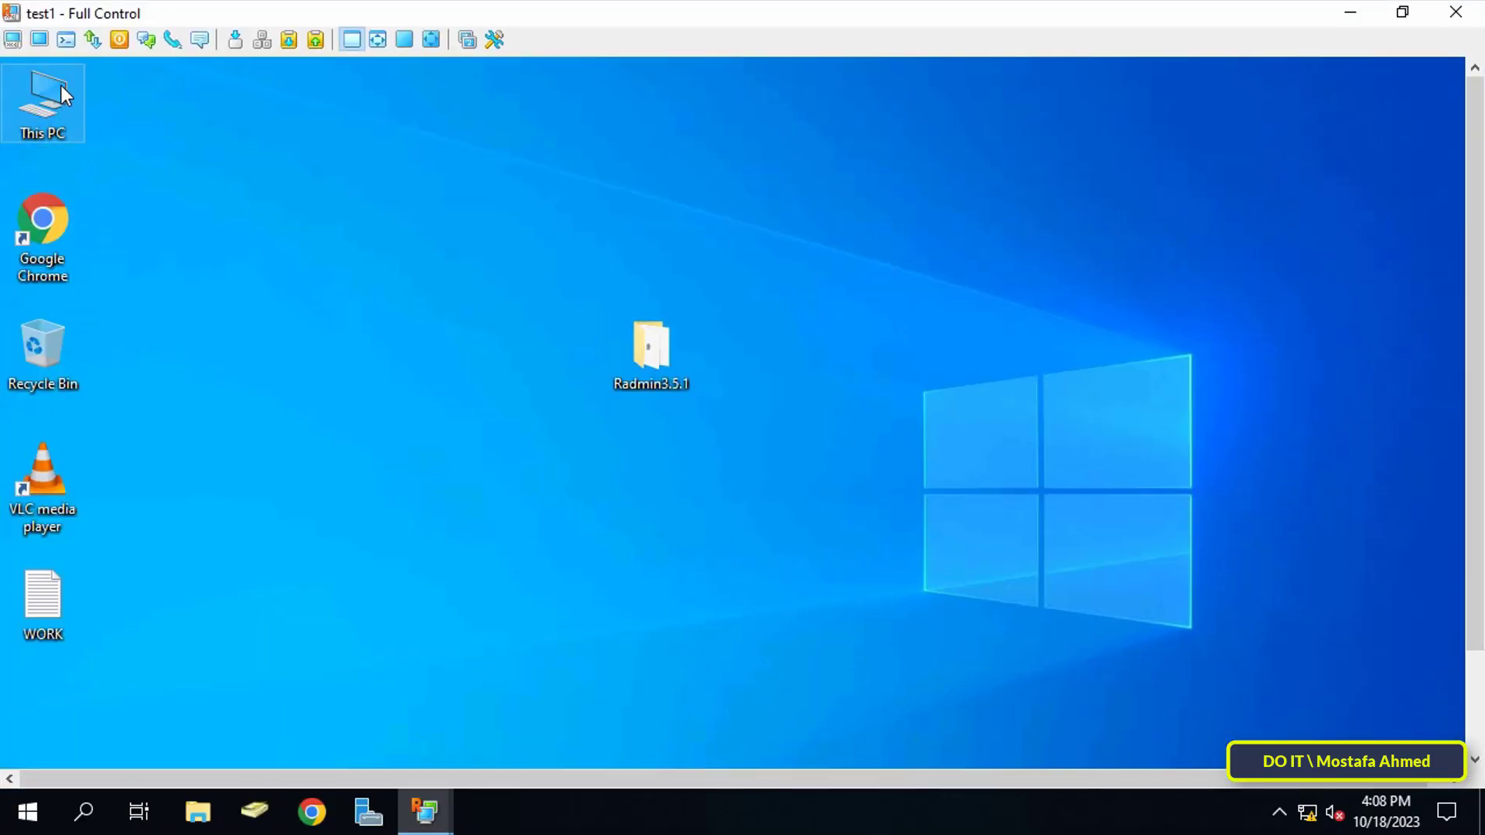
# - Open This PC and Local Disk (C:) on the remote desktop, then end the session
pyautogui.doubleClick(50, 99)
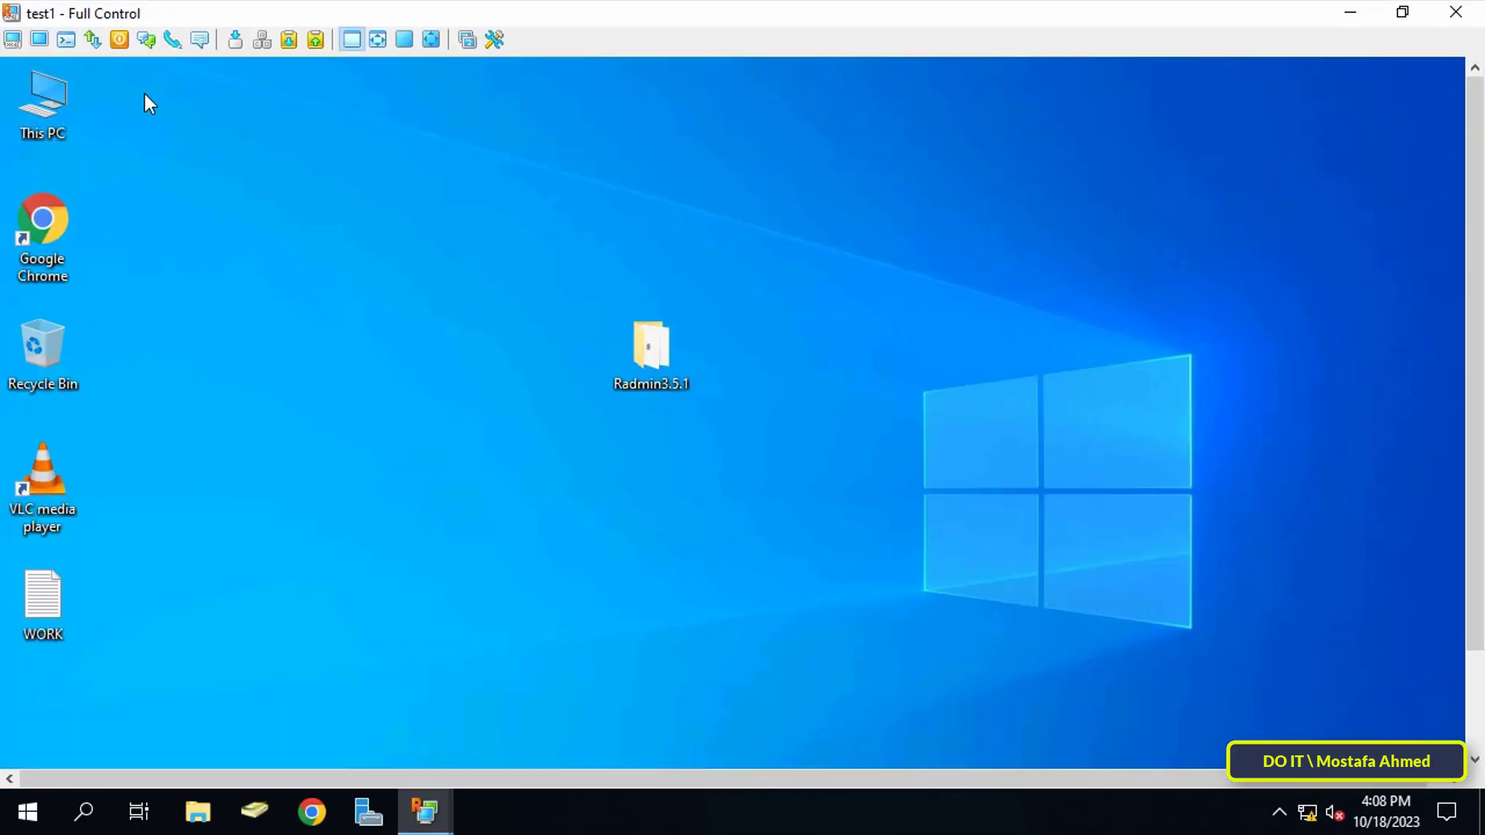
pyautogui.click(421, 512)
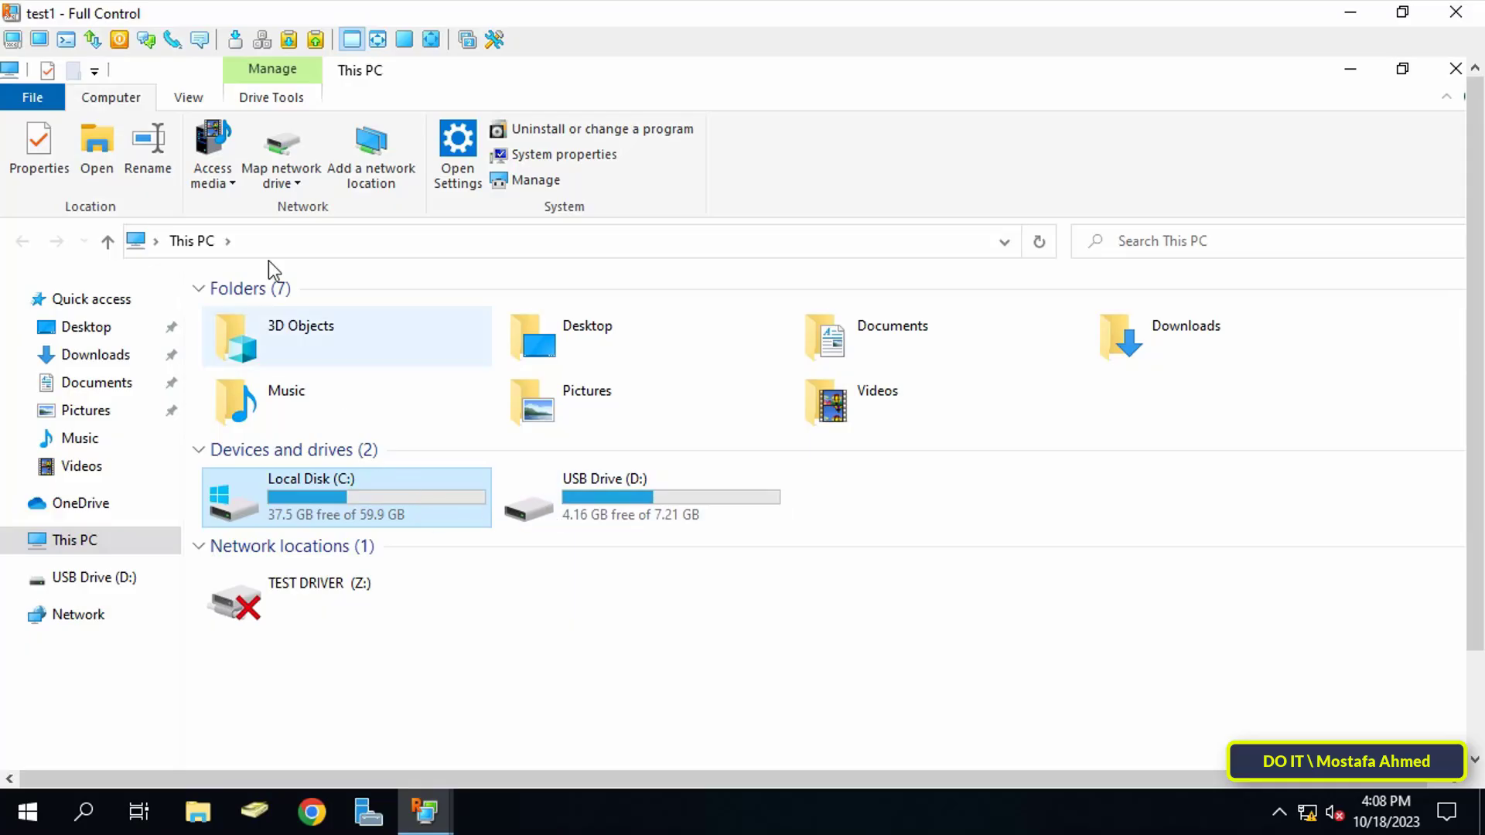
pyautogui.click(1436, 68)
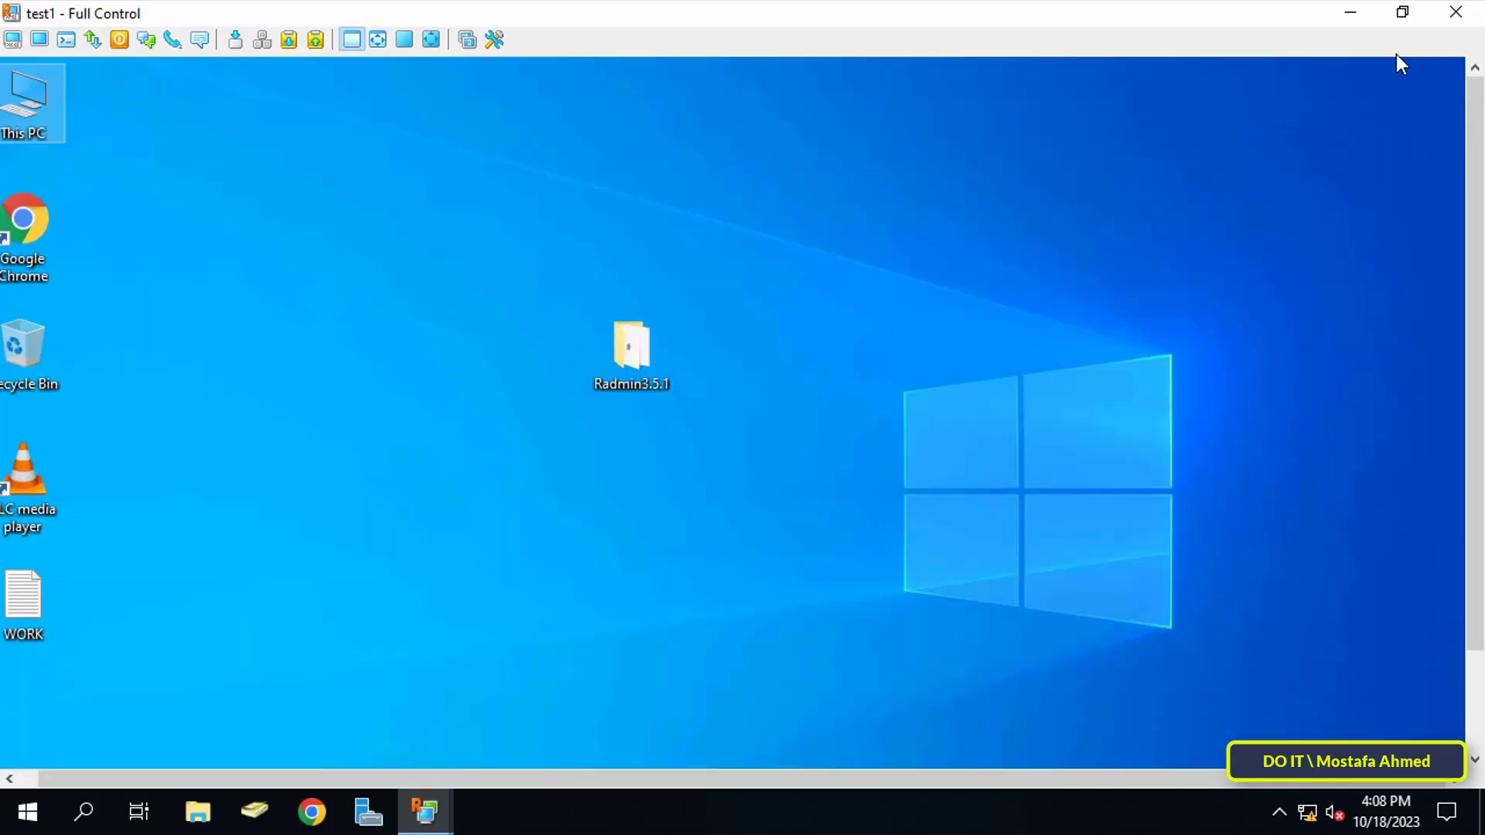
pyautogui.click(1454, 12)
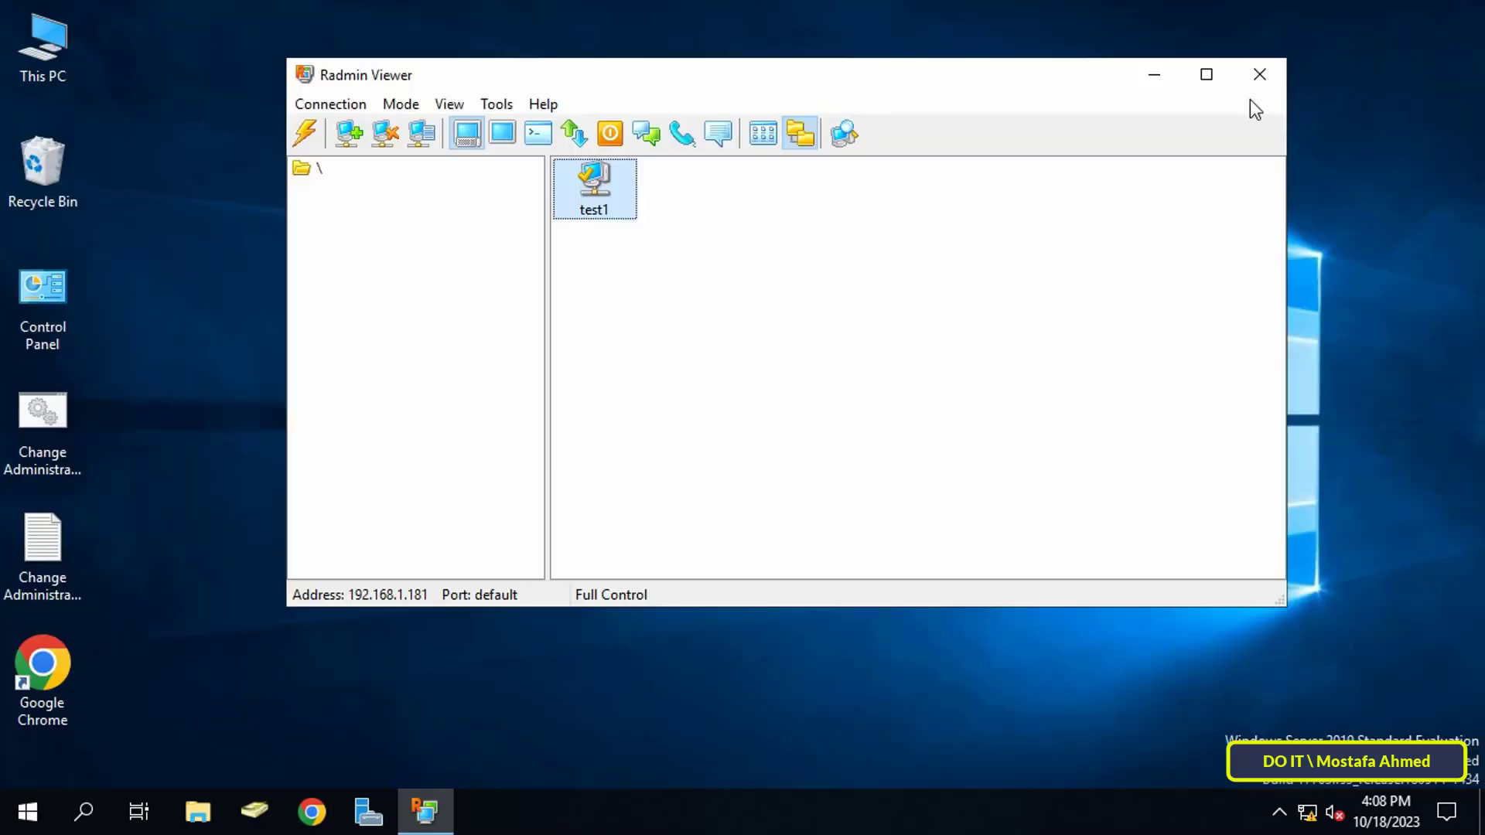
# - Start a File Transfer session with test1 and log in with the account password
pyautogui.rightClick(596, 192)
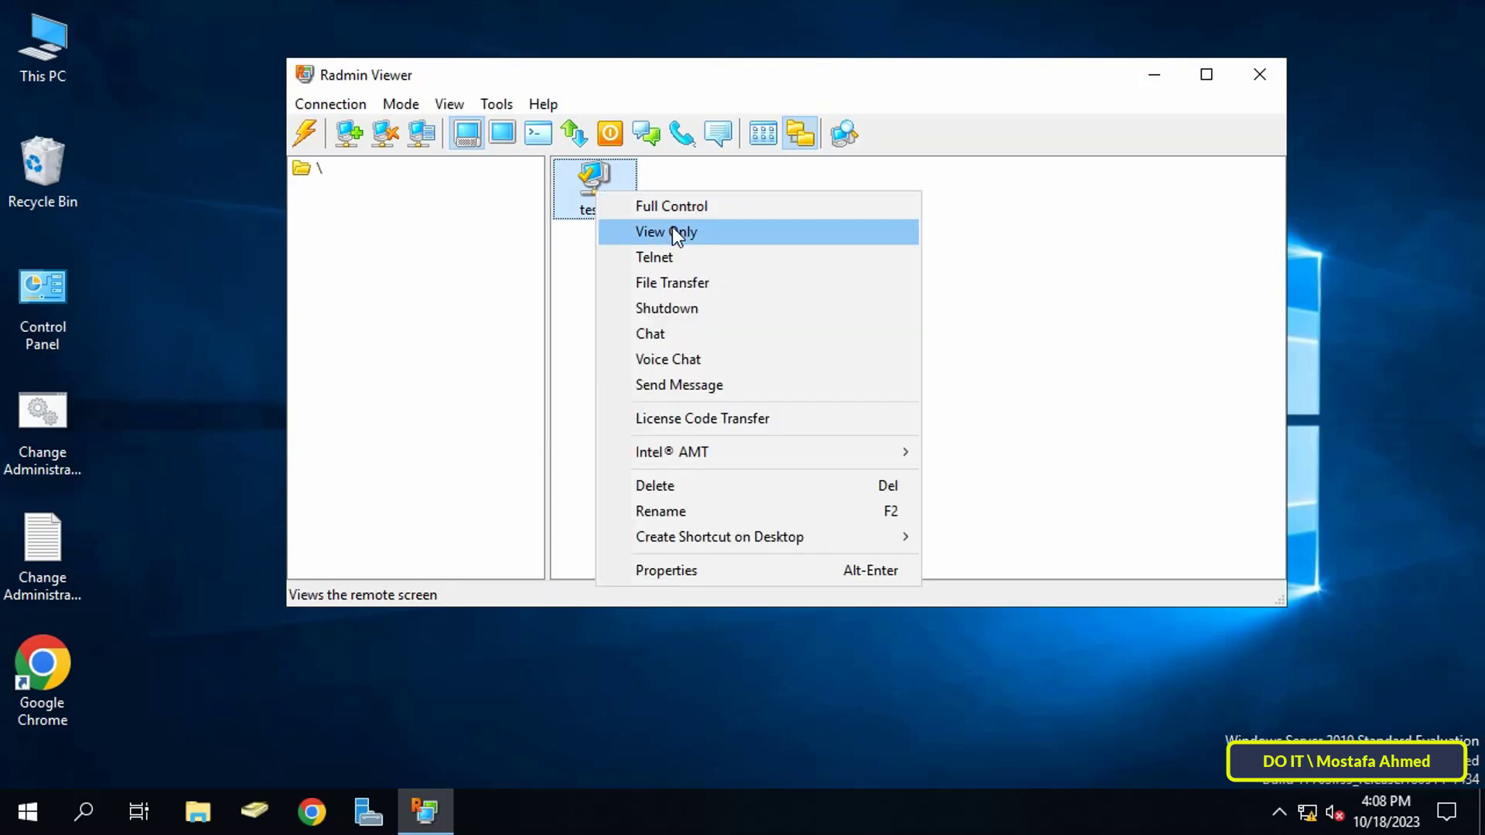
pyautogui.click(716, 282)
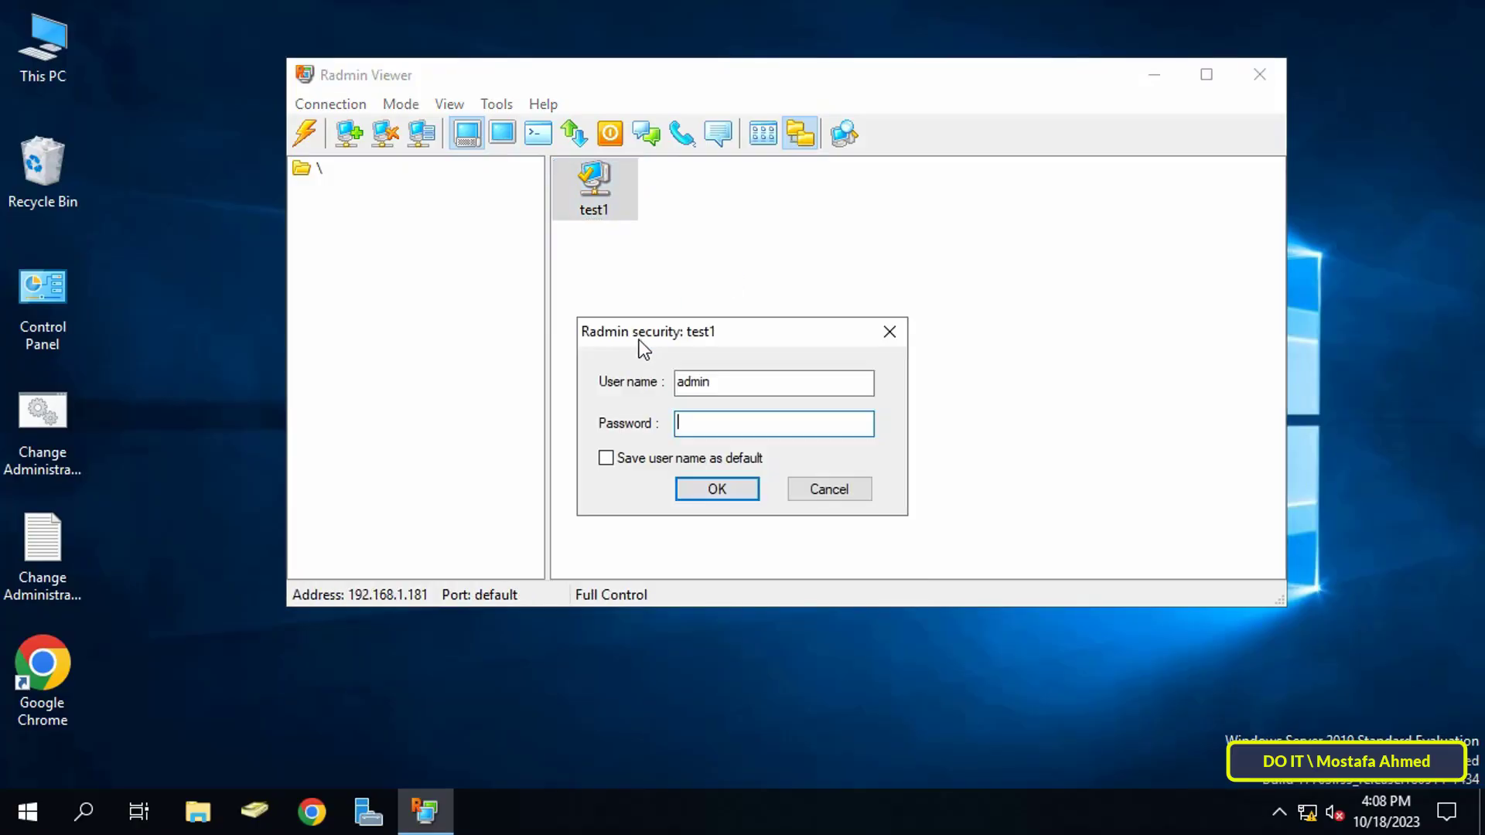
pyautogui.write('•••••')
pyautogui.press('Return')
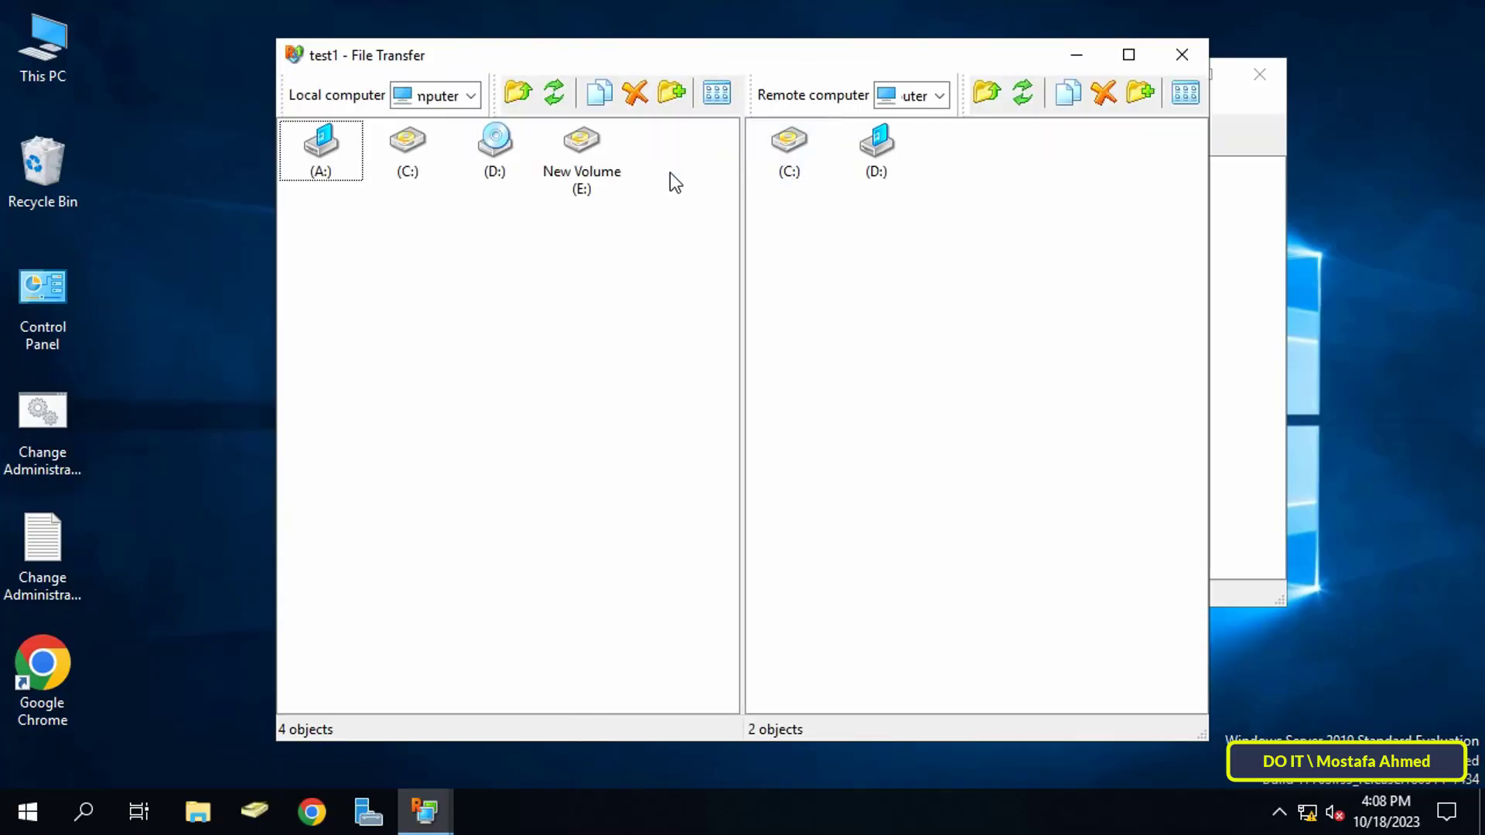
# - Open local New Volume (E:) and remote C:, select the BB folder, then close File Transfer
pyautogui.click(408, 155)
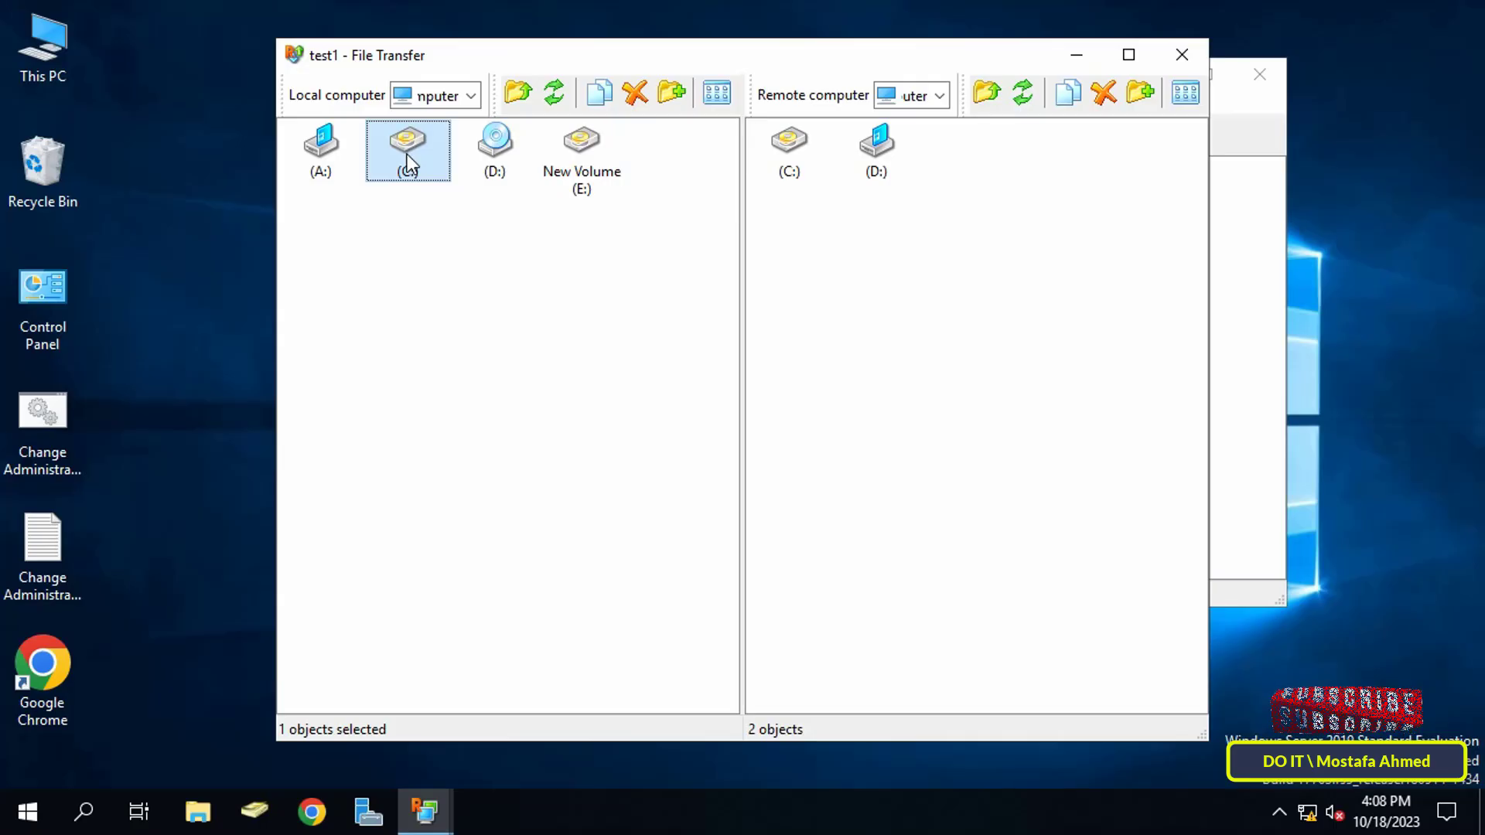
pyautogui.doubleClick(573, 143)
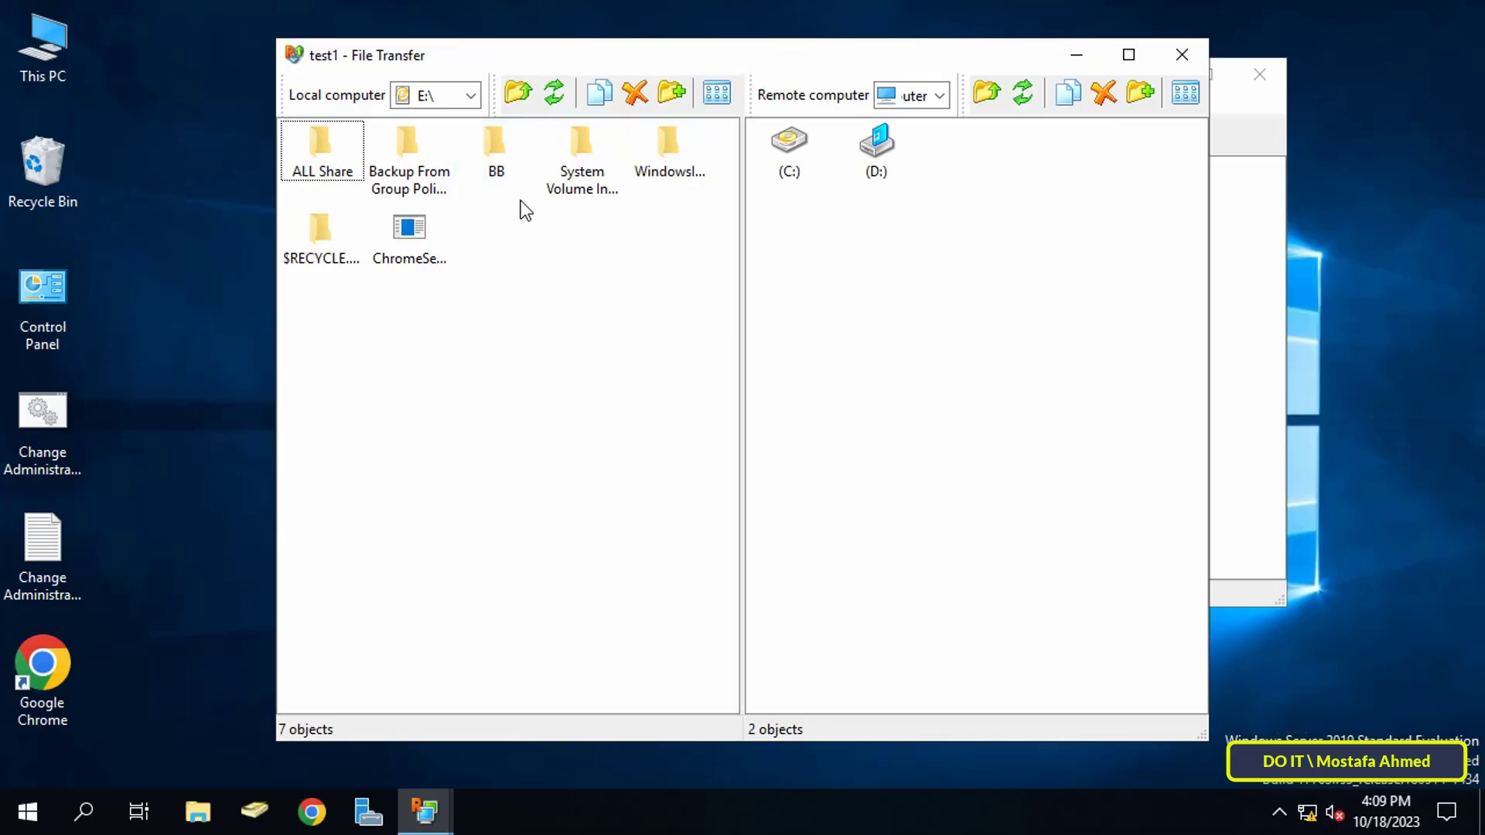
pyautogui.doubleClick(789, 147)
pyautogui.click(484, 155)
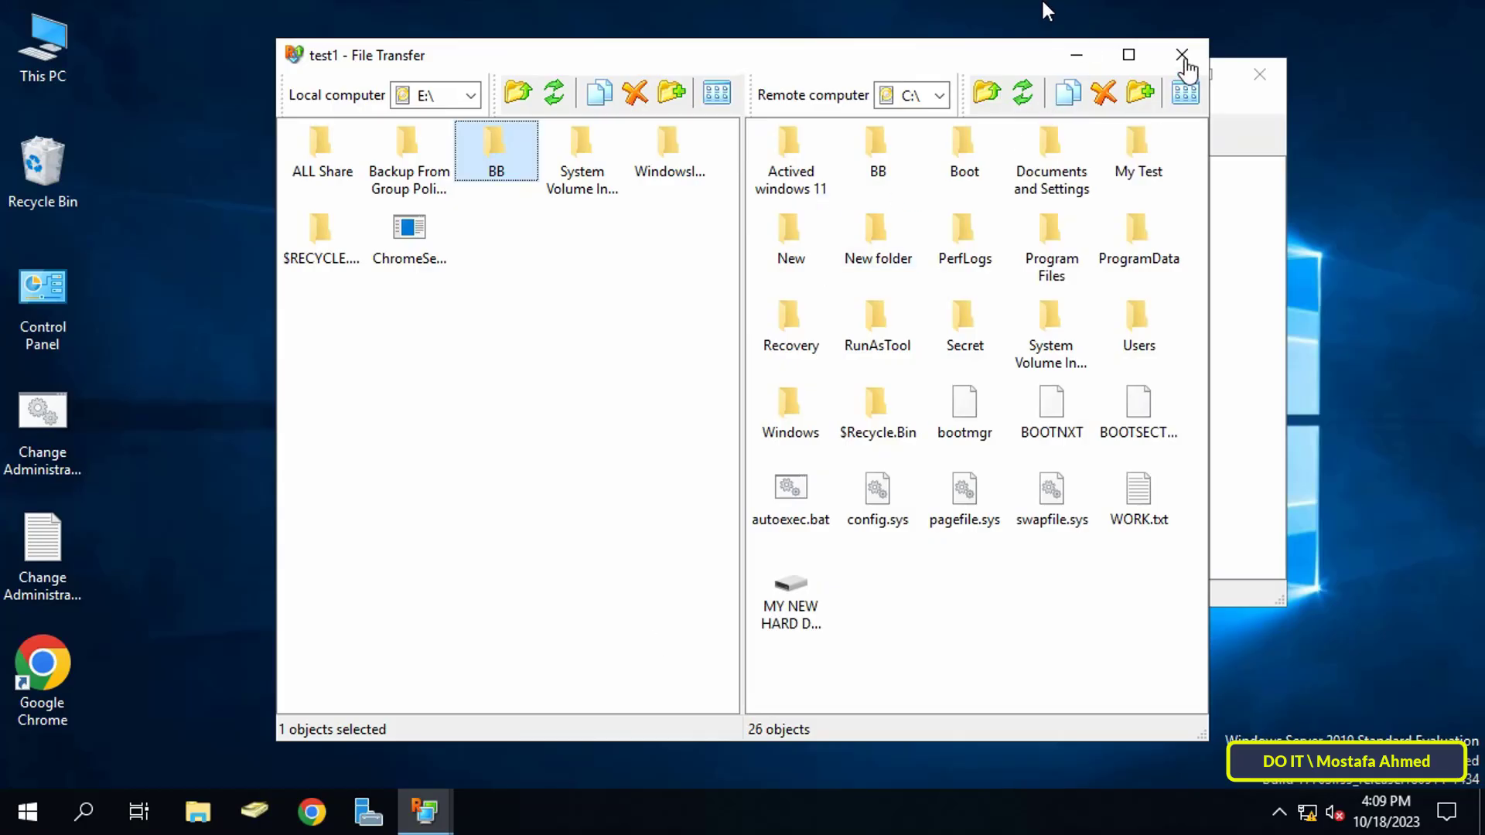
pyautogui.click(1182, 54)
pyautogui.rightClick(600, 199)
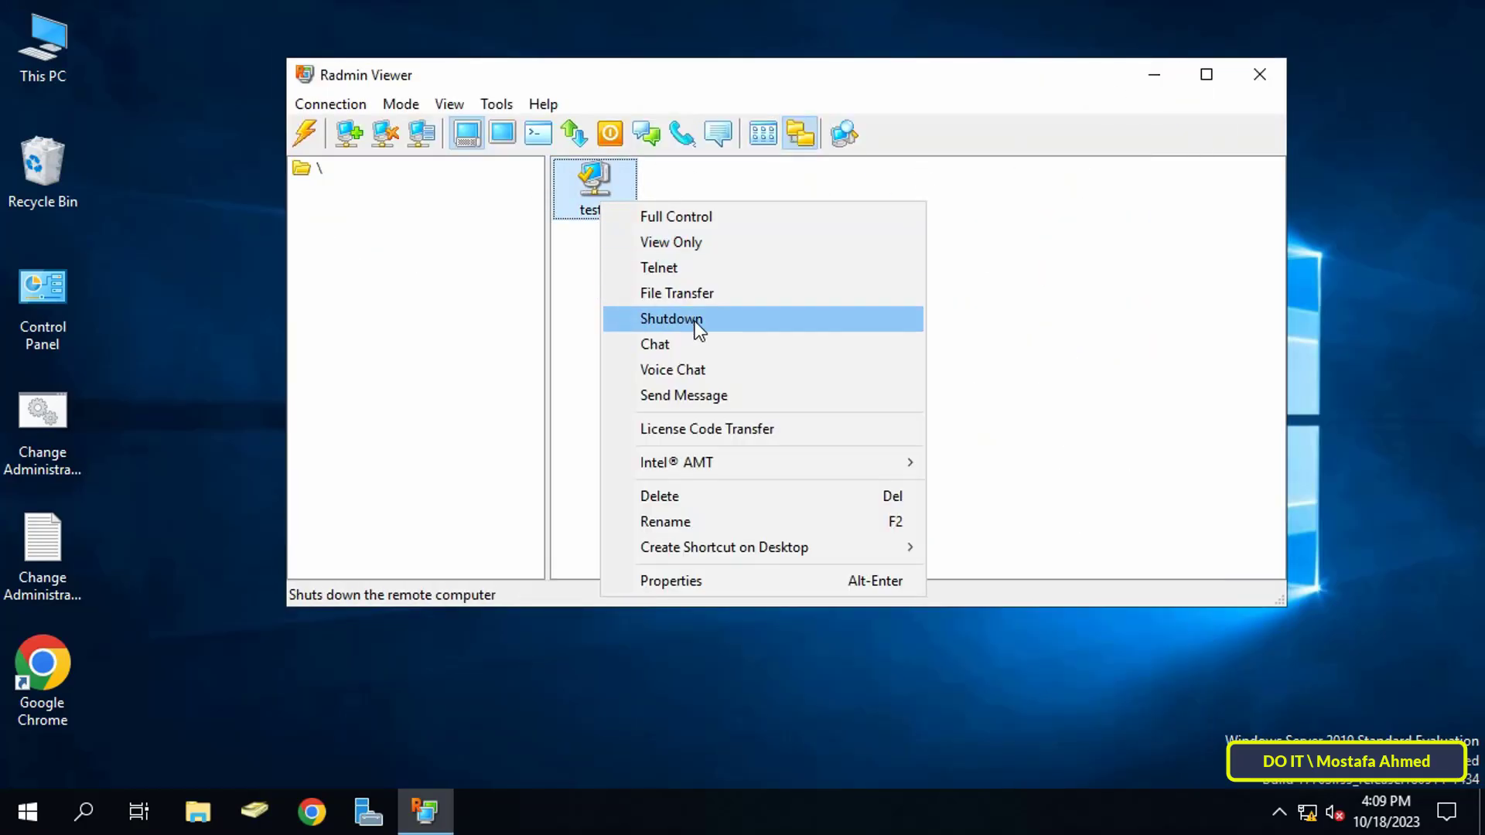
pyautogui.click(768, 318)
pyautogui.write('P@ssw0rd')
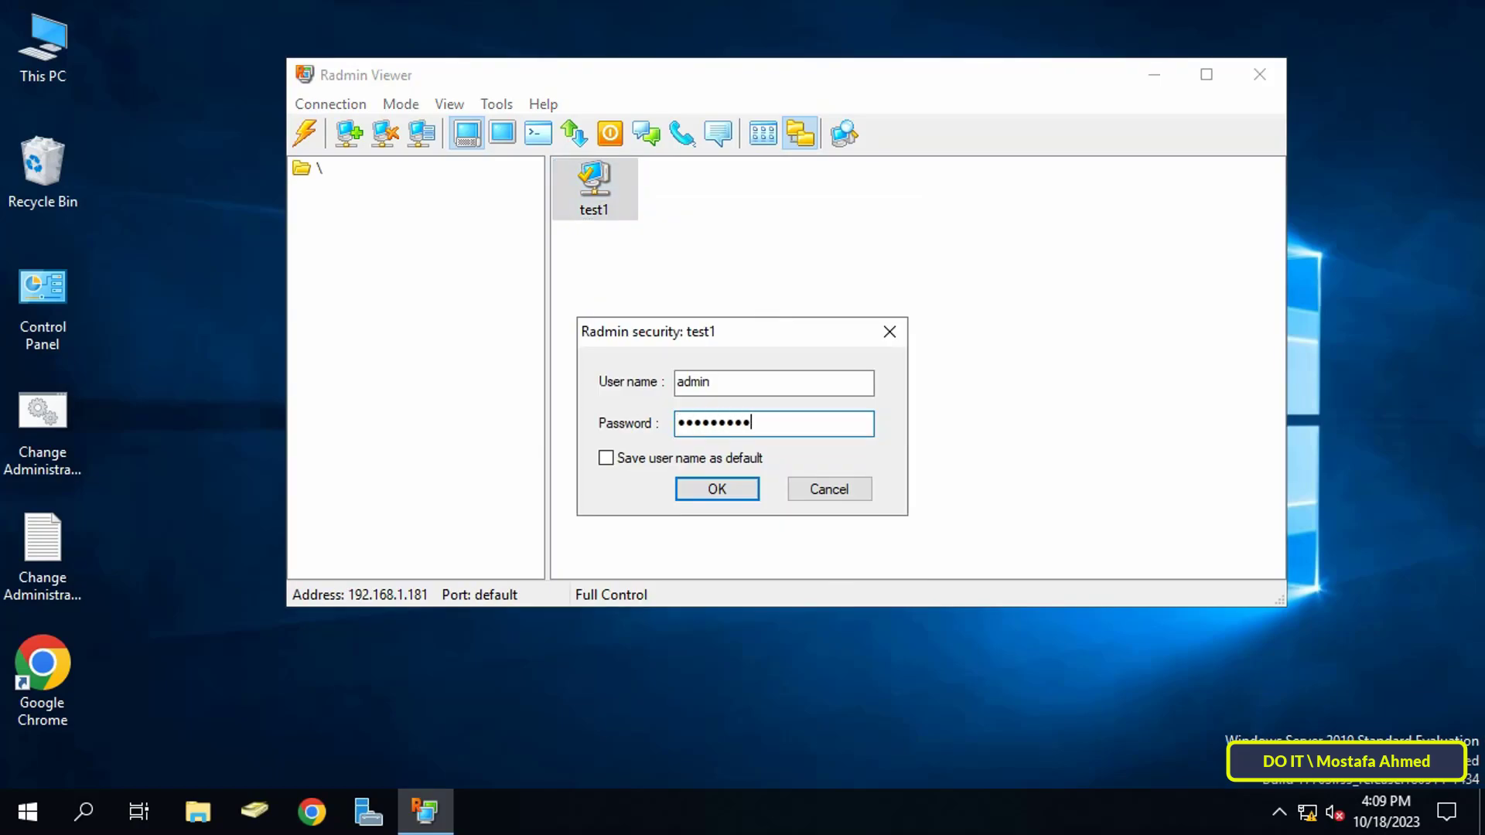
pyautogui.press('Return')
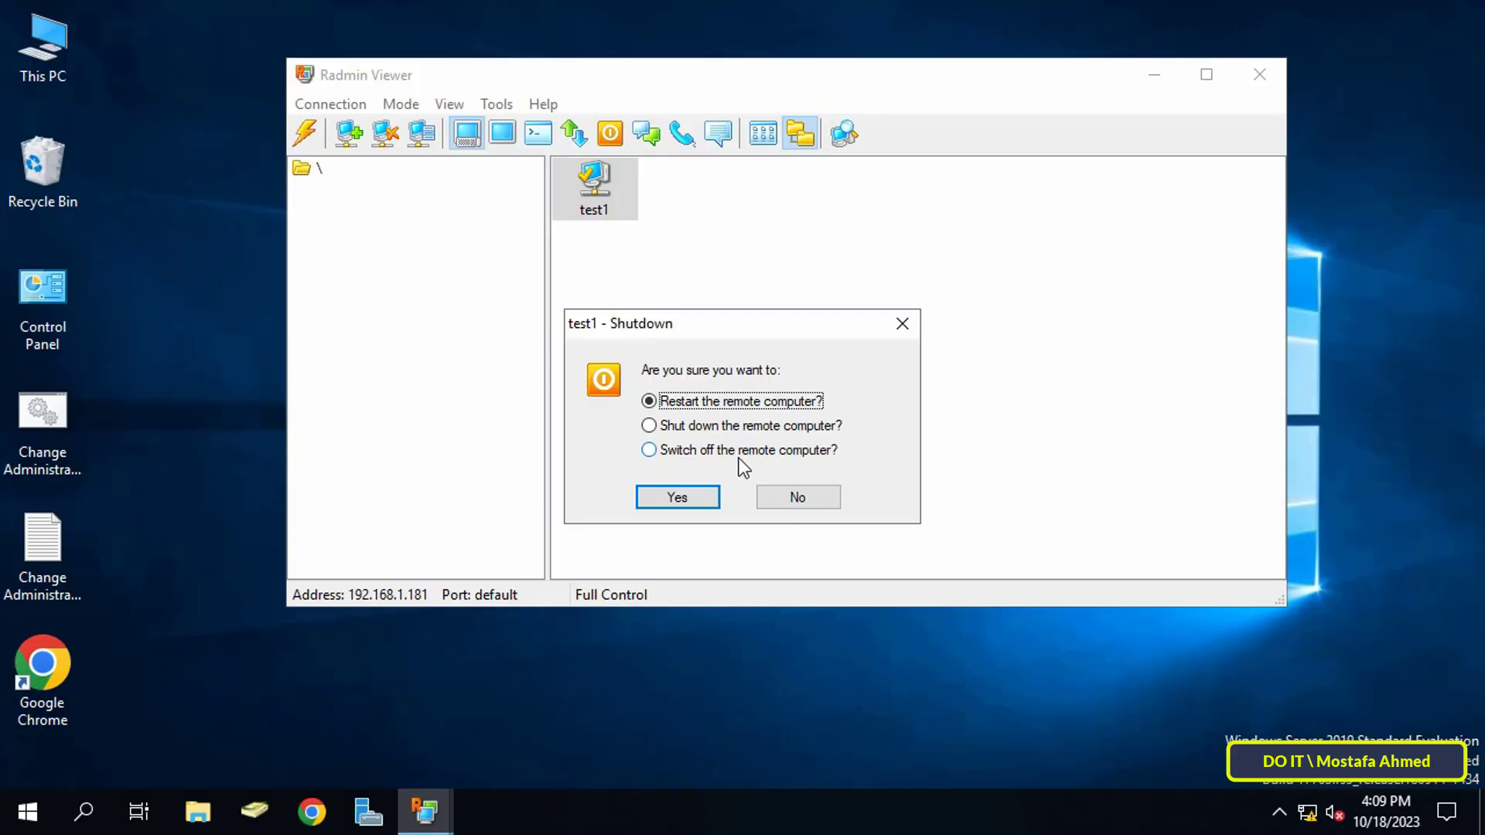
pyautogui.click(809, 503)
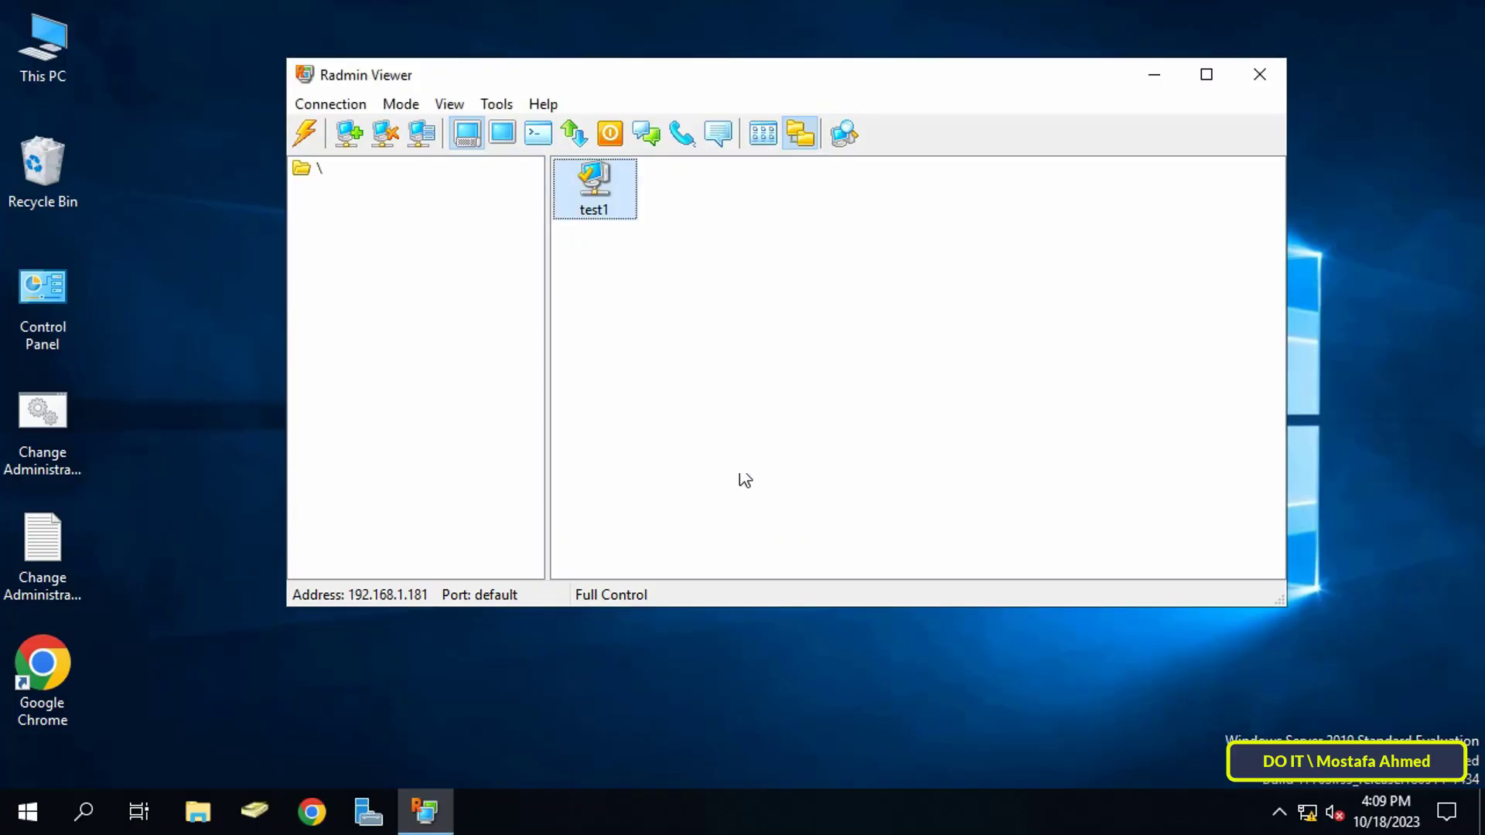
pyautogui.rightClick(605, 202)
# - Start a text chat with test1, log in with the password, and send 'Hello'
pyautogui.click(679, 323)
pyautogui.write('P@ssw0rd')
pyautogui.press('Return')
pyautogui.write('Hello')
pyautogui.press('Return')
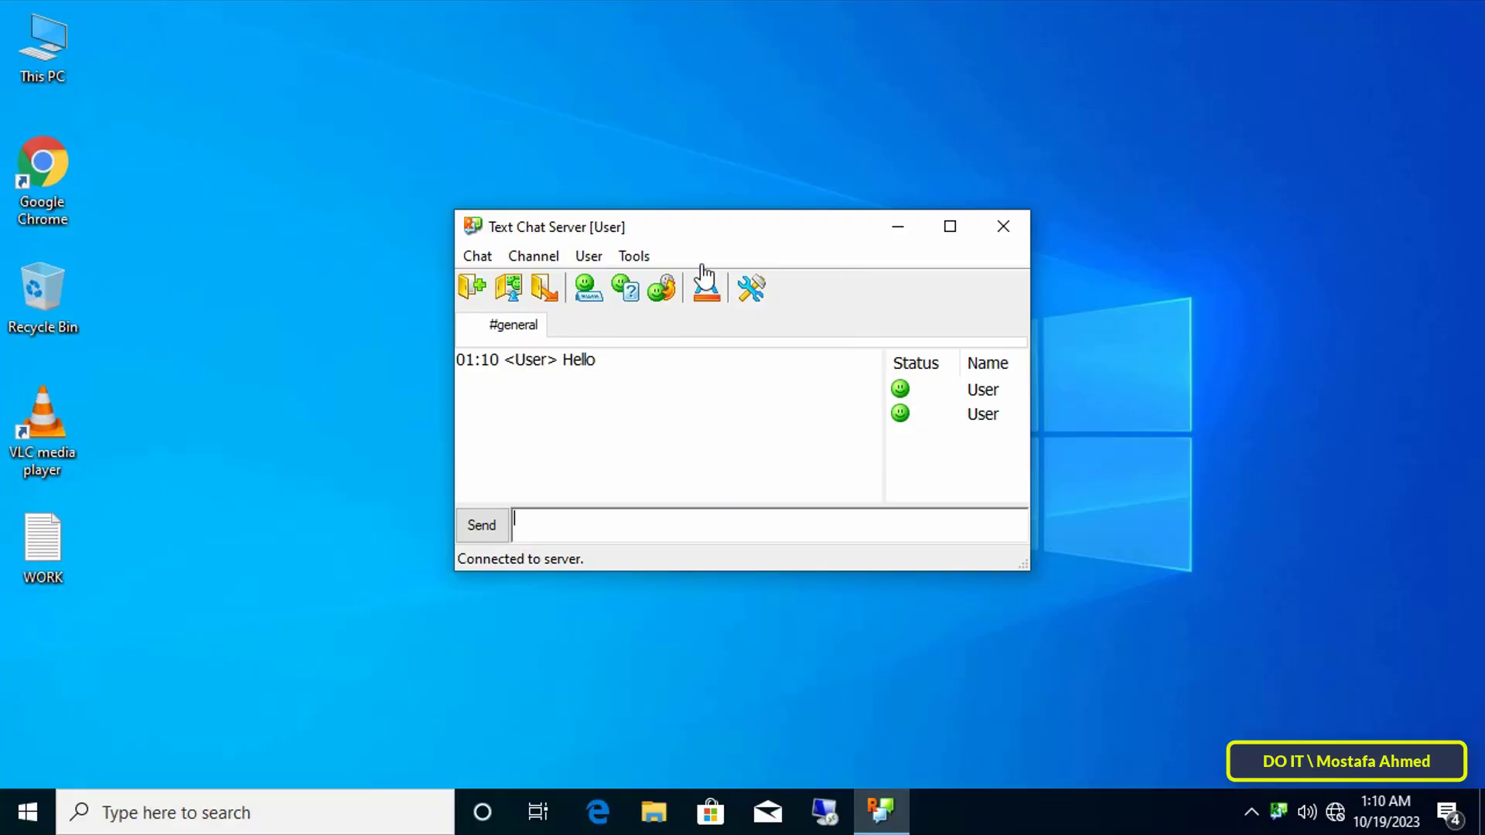
# - Reply 'yea' from the remote side, then close the Text Chat window
pyautogui.moveTo(722, 235); pyautogui.dragTo(1032, 209)
pyautogui.write('yea')
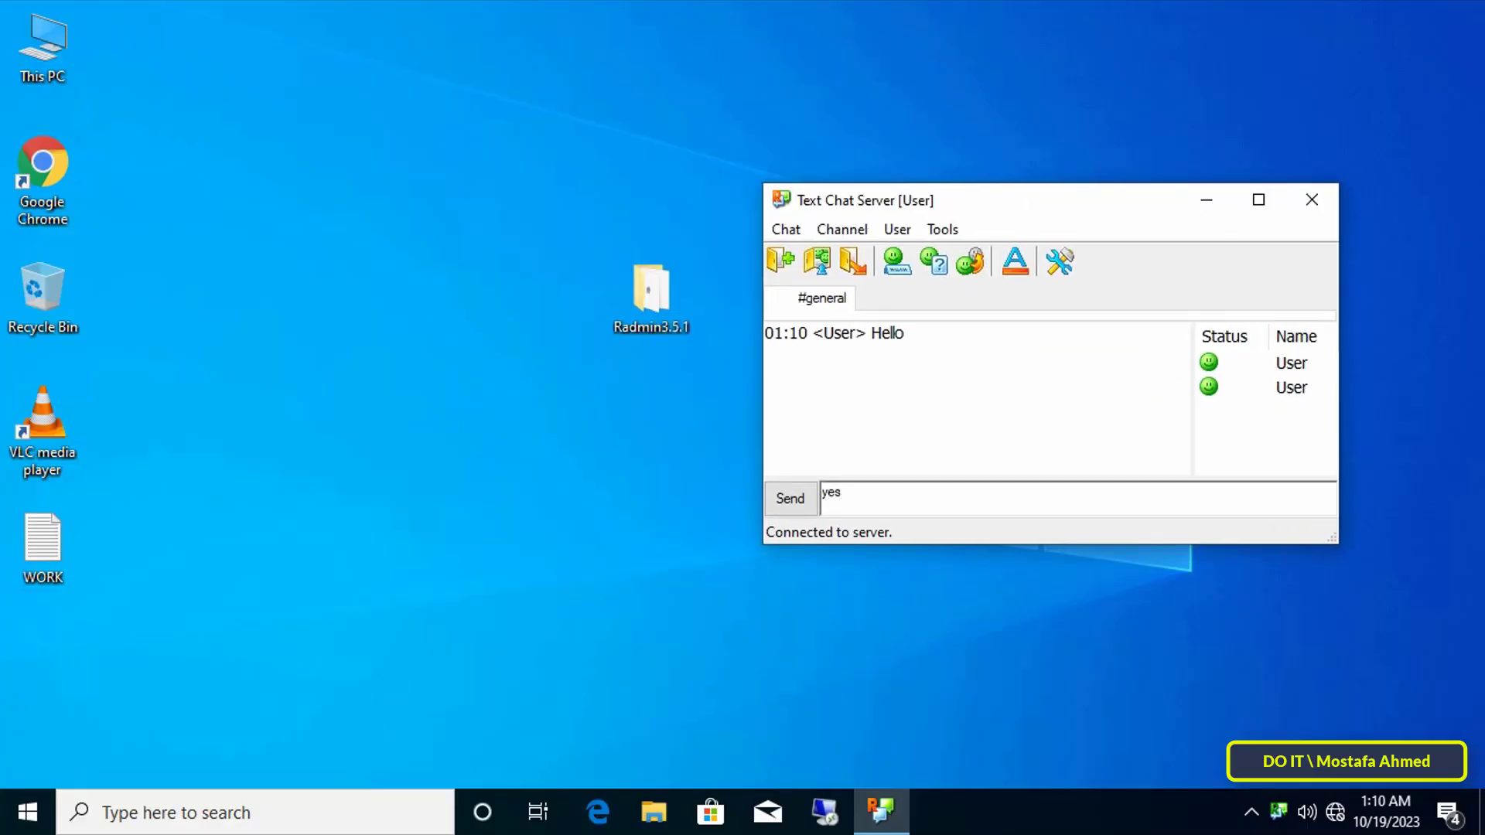
pyautogui.press('Return')
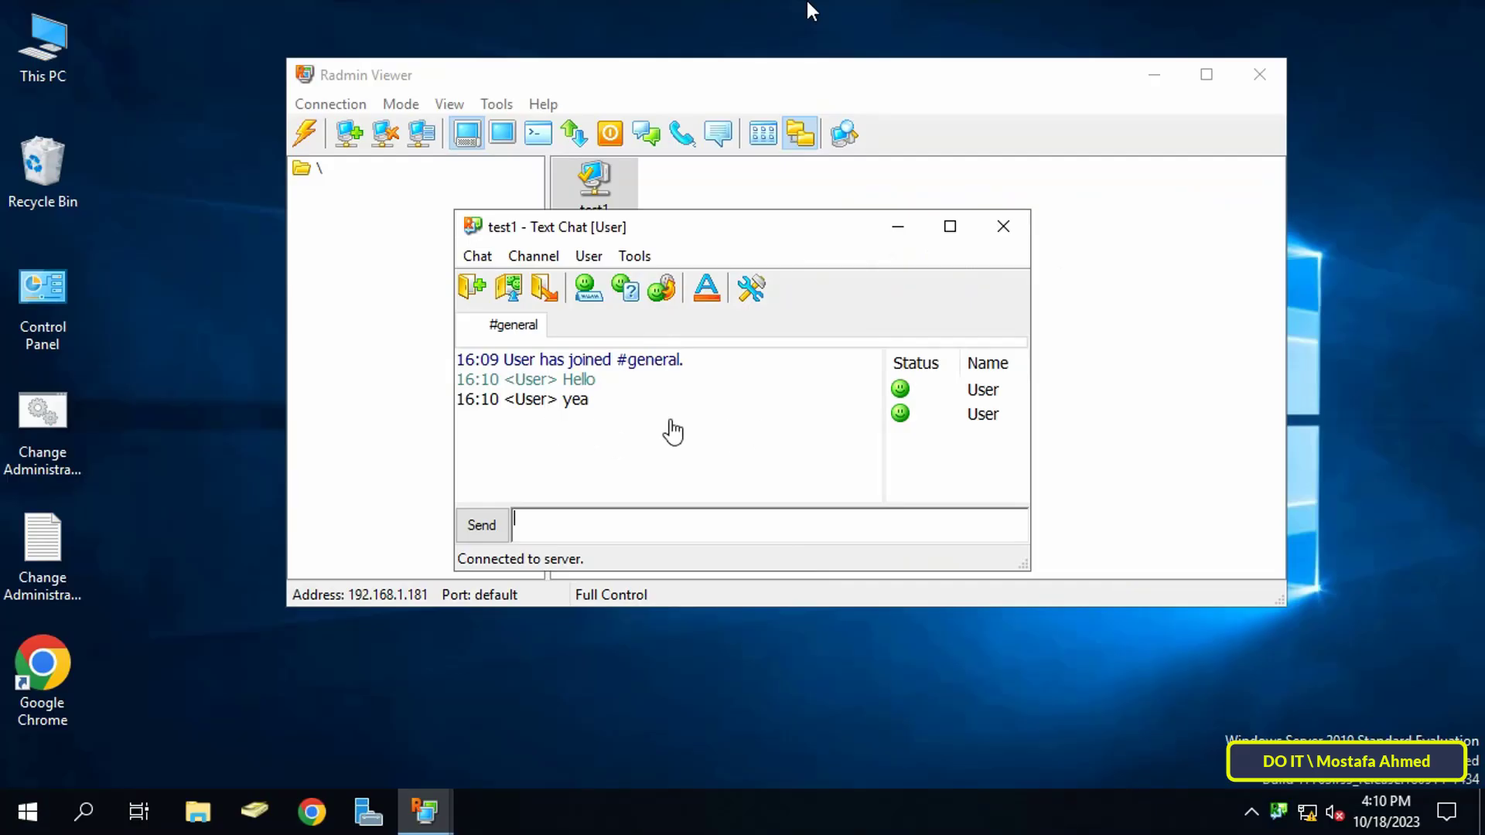
pyautogui.click(1006, 228)
pyautogui.rightClick(603, 193)
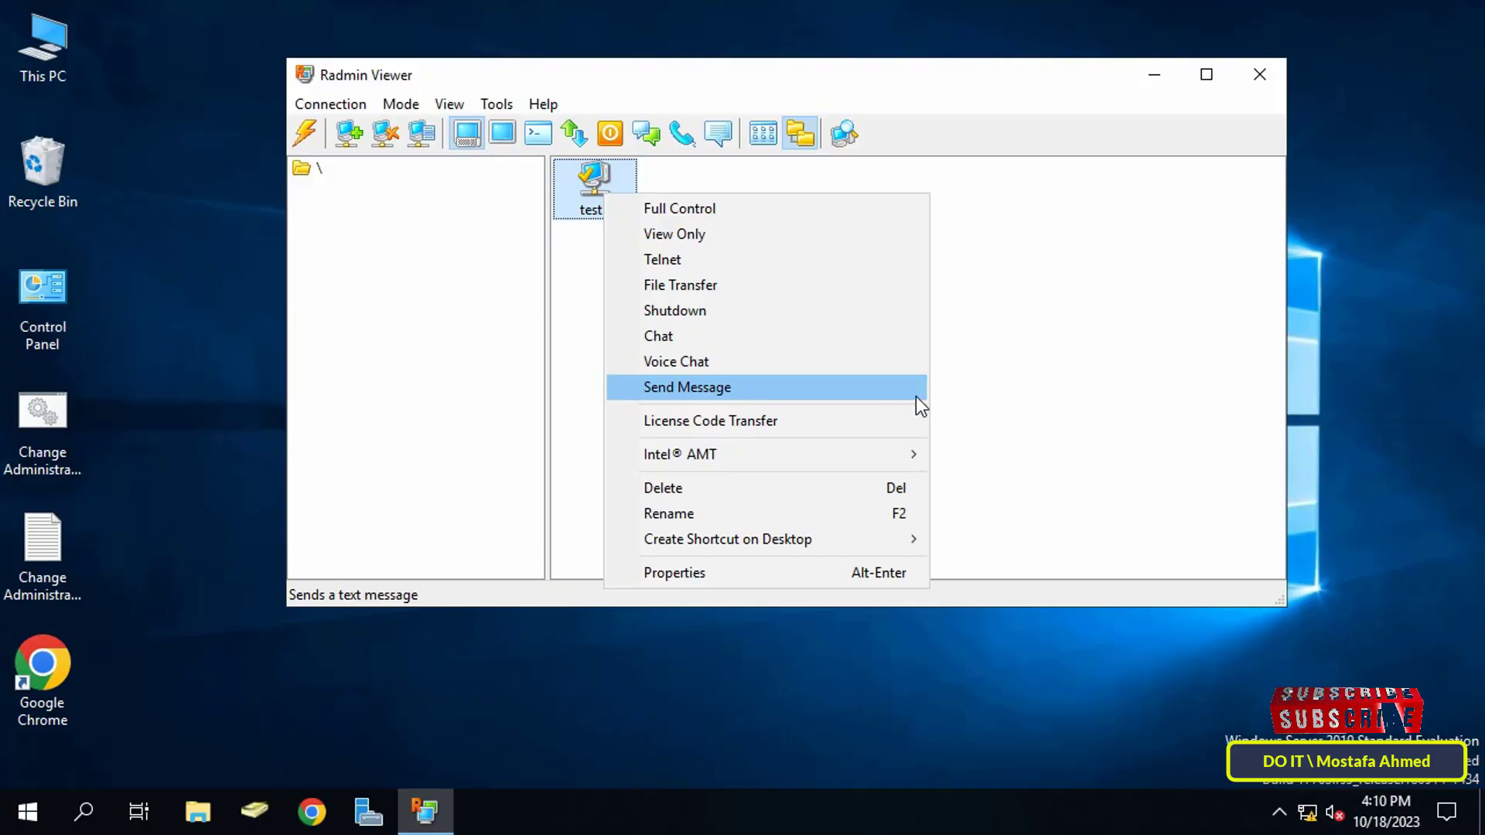
# - Close test1's actions menu without choosing Send Message, returning to the connection list
pyautogui.click(982, 385)
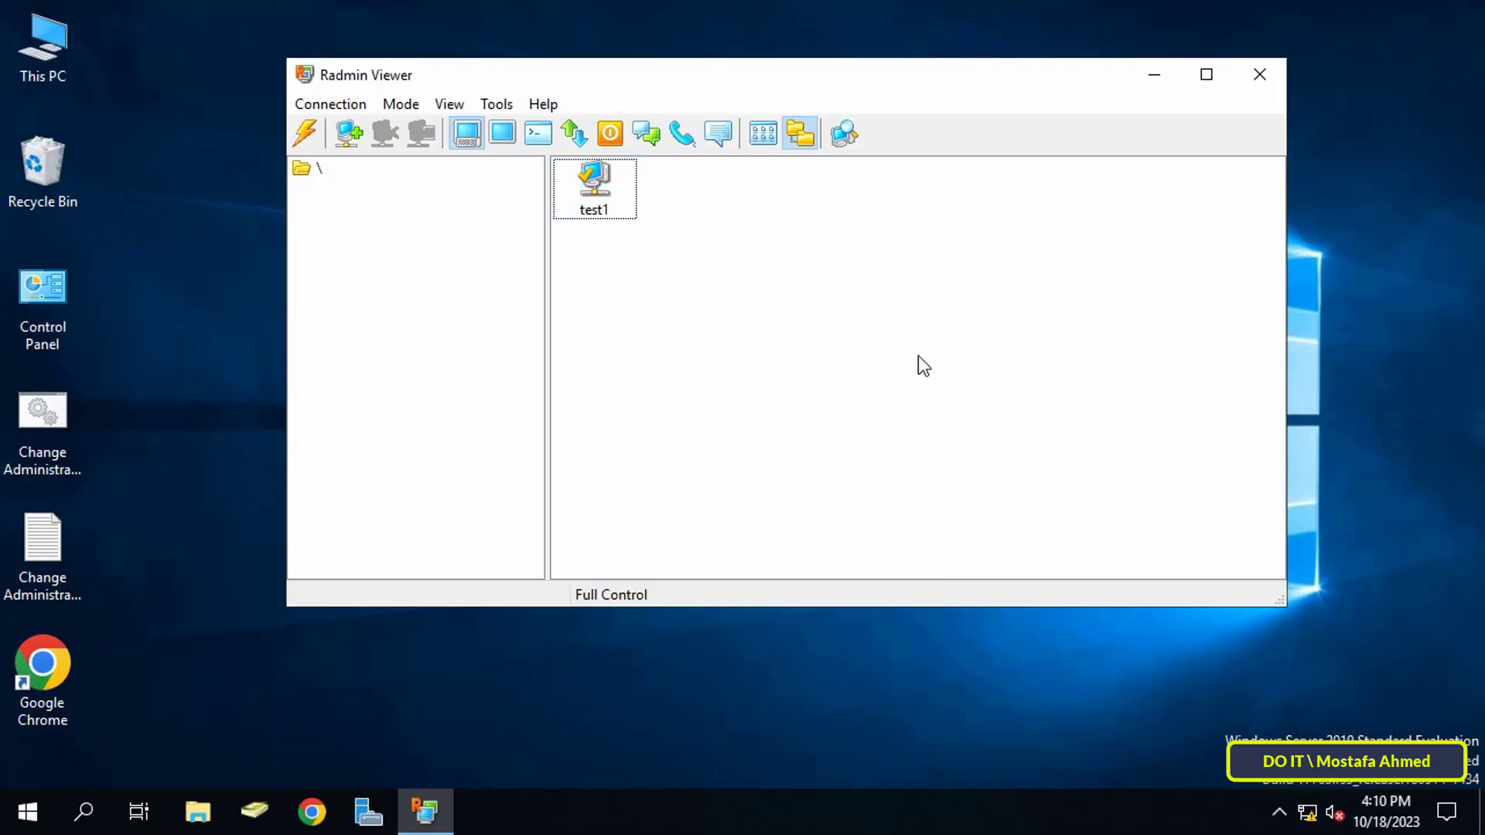